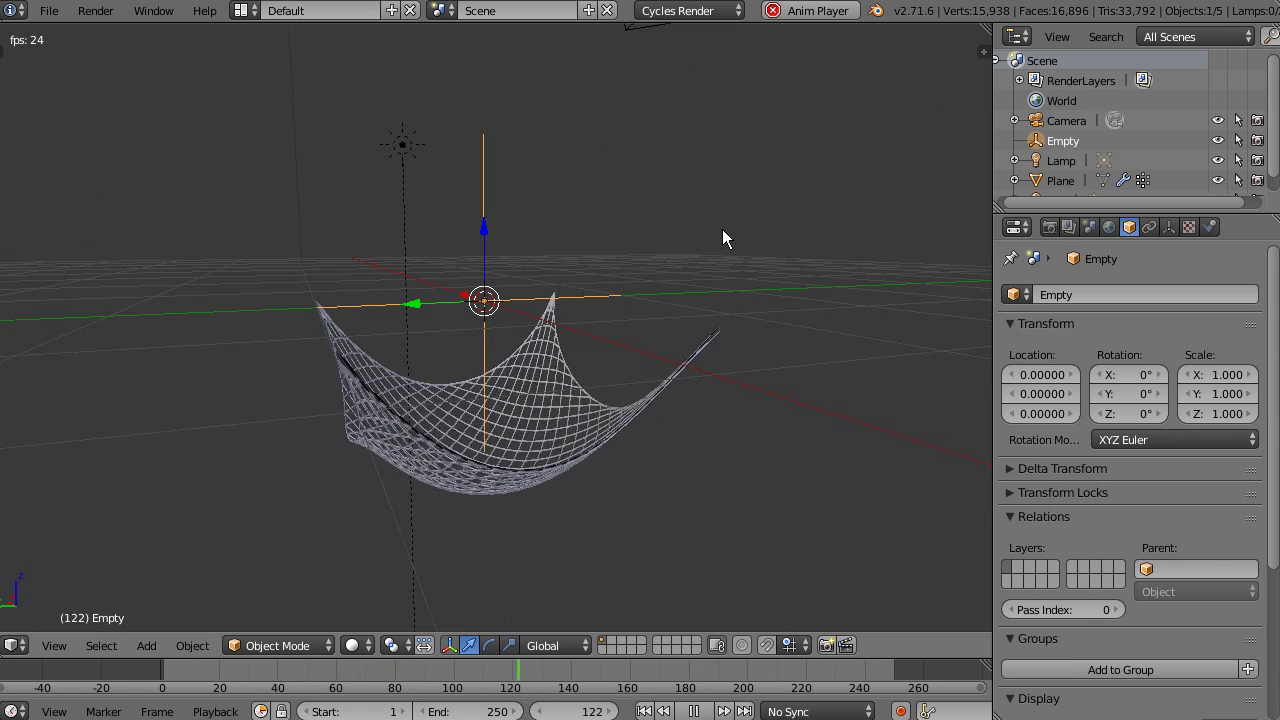
Scale the empty uniformly to about 1.092 while the finished cloth simulation plays.
{"action": "middle_click_drag", "start_coordinate": [737, 194], "coordinate": [774, 208]}
{"action": "key", "text": "s"}
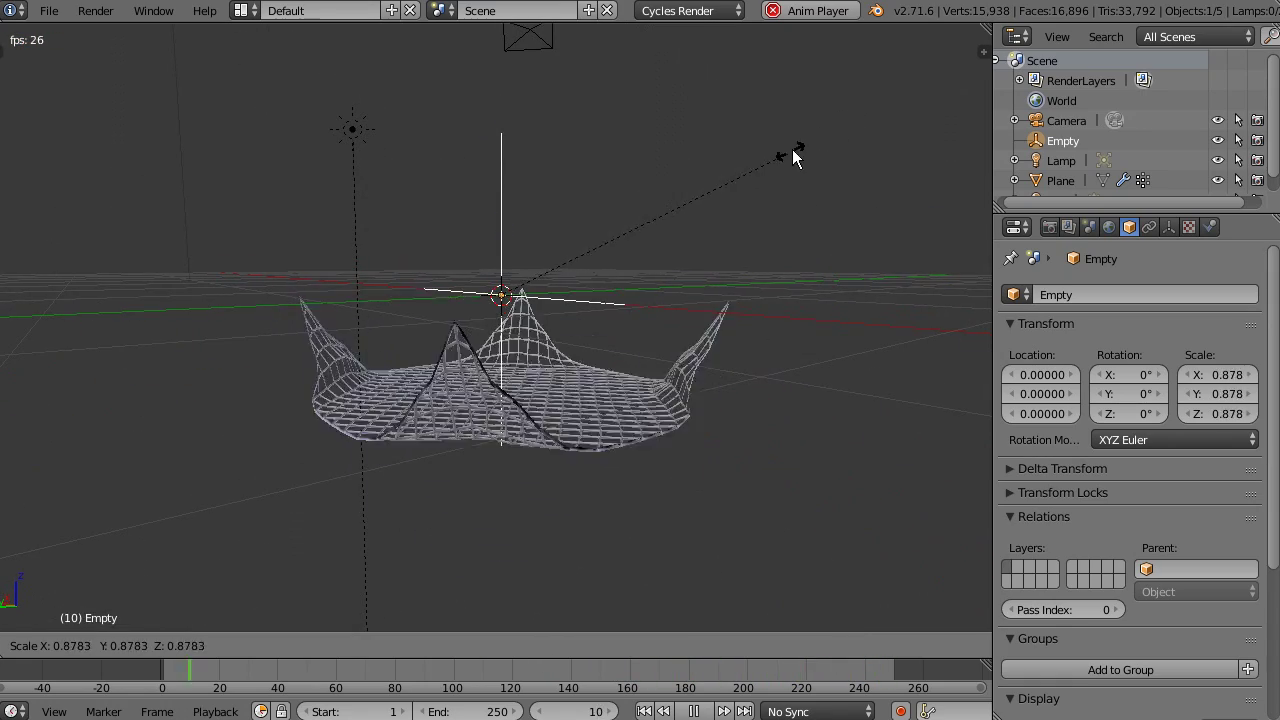
{"action": "left_click", "coordinate": [868, 112]}
{"action": "middle_click_drag", "start_coordinate": [786, 189], "coordinate": [727, 317]}
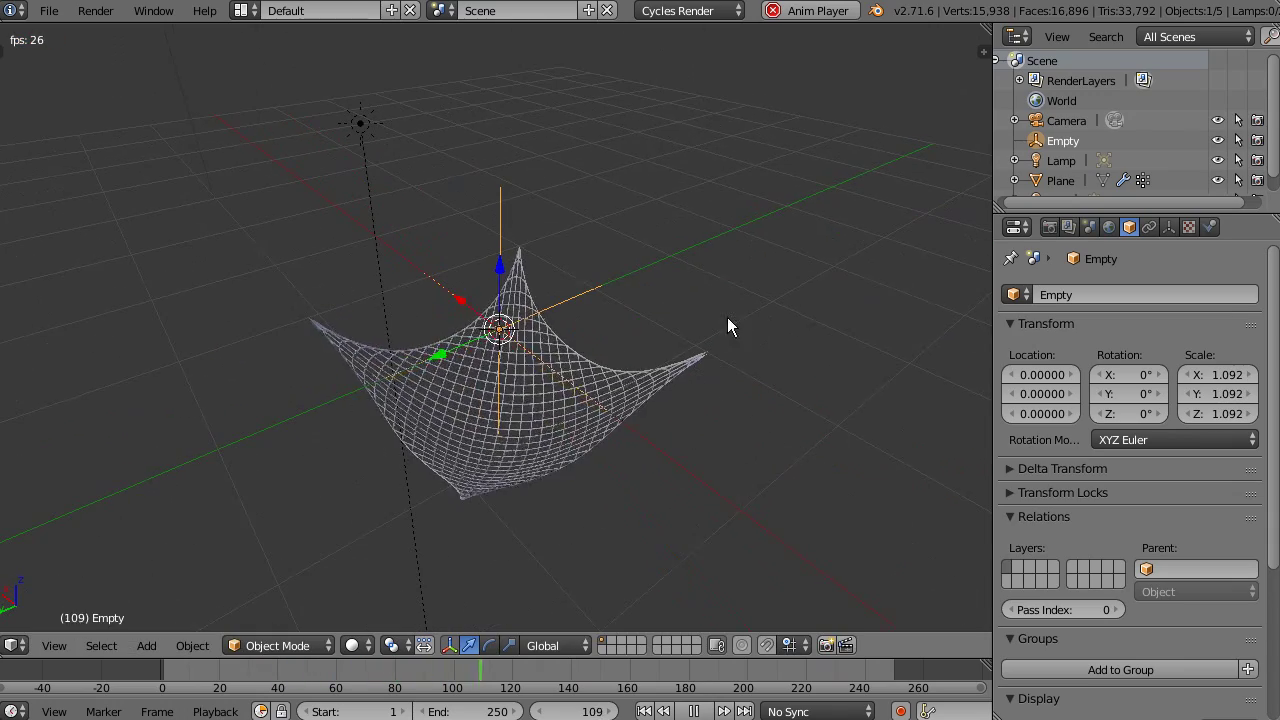
{"action": "middle_click_drag", "start_coordinate": [613, 298], "coordinate": [611, 234]}
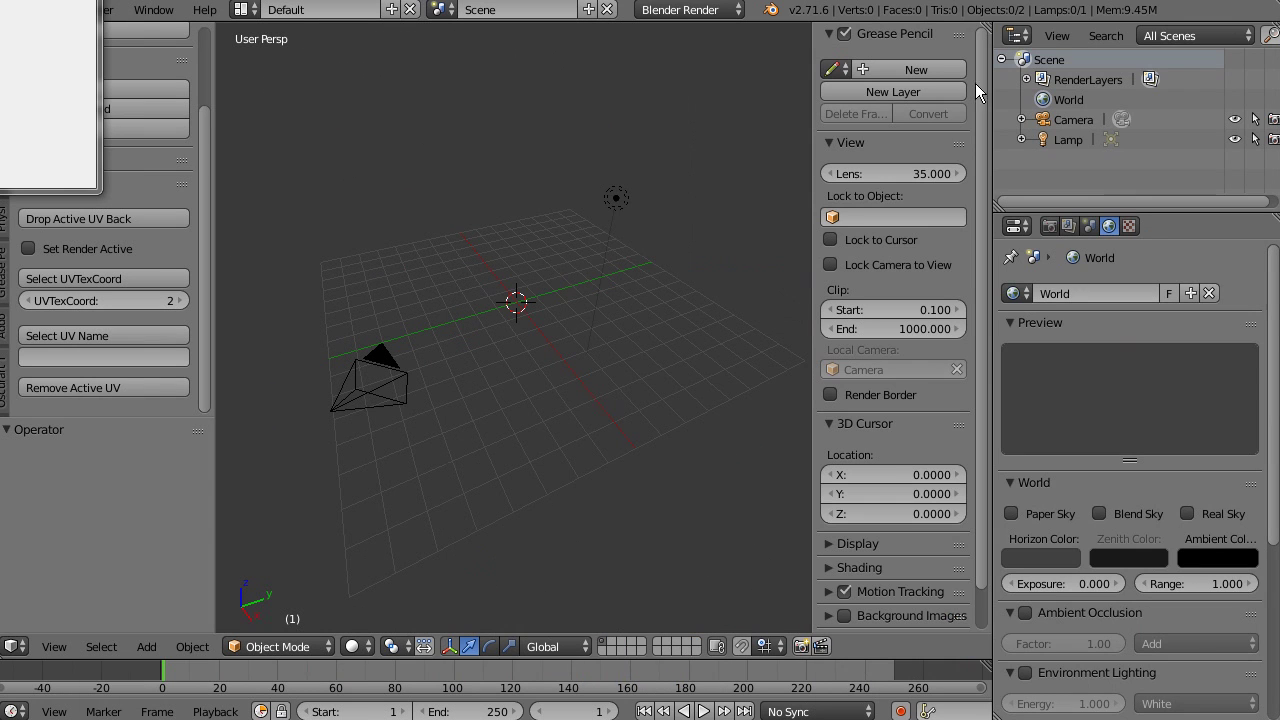
Hide the tool shelf and the properties sidebar in the 3D view of the new scene.
{"action": "middle_click_drag", "start_coordinate": [413, 371], "coordinate": [396, 372]}
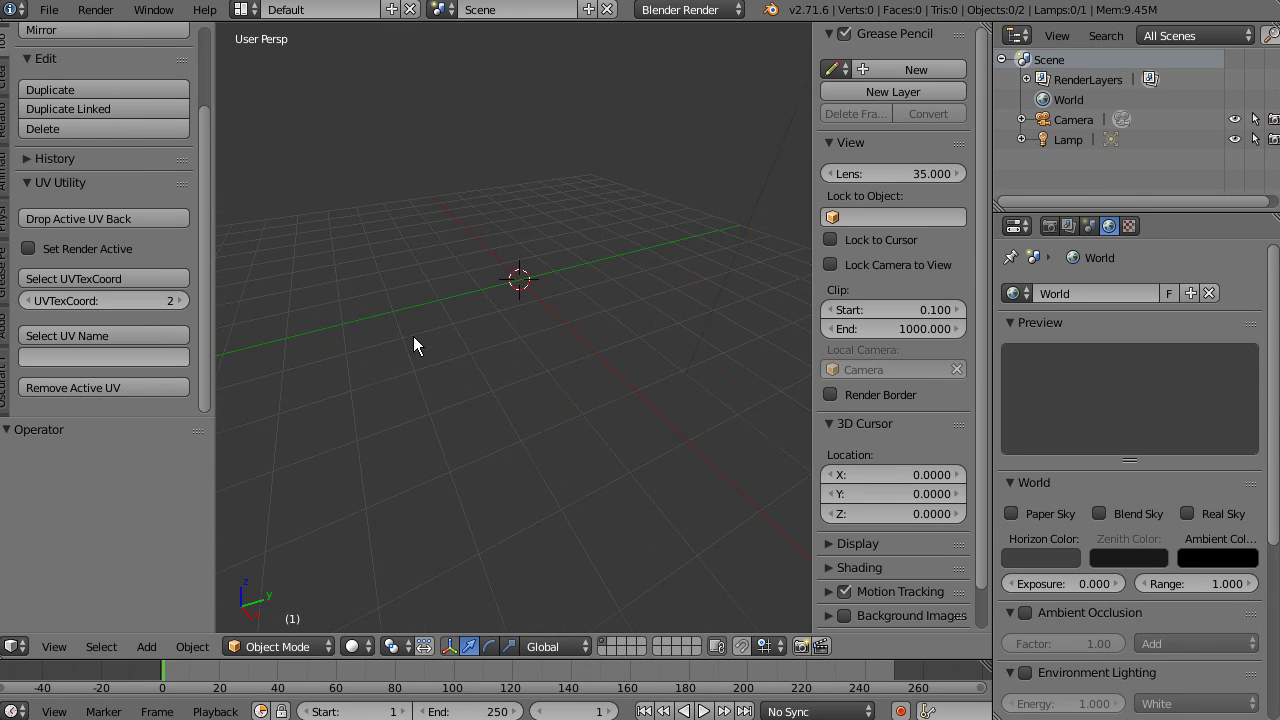
{"action": "key", "text": "t"}
{"action": "key", "text": "n"}
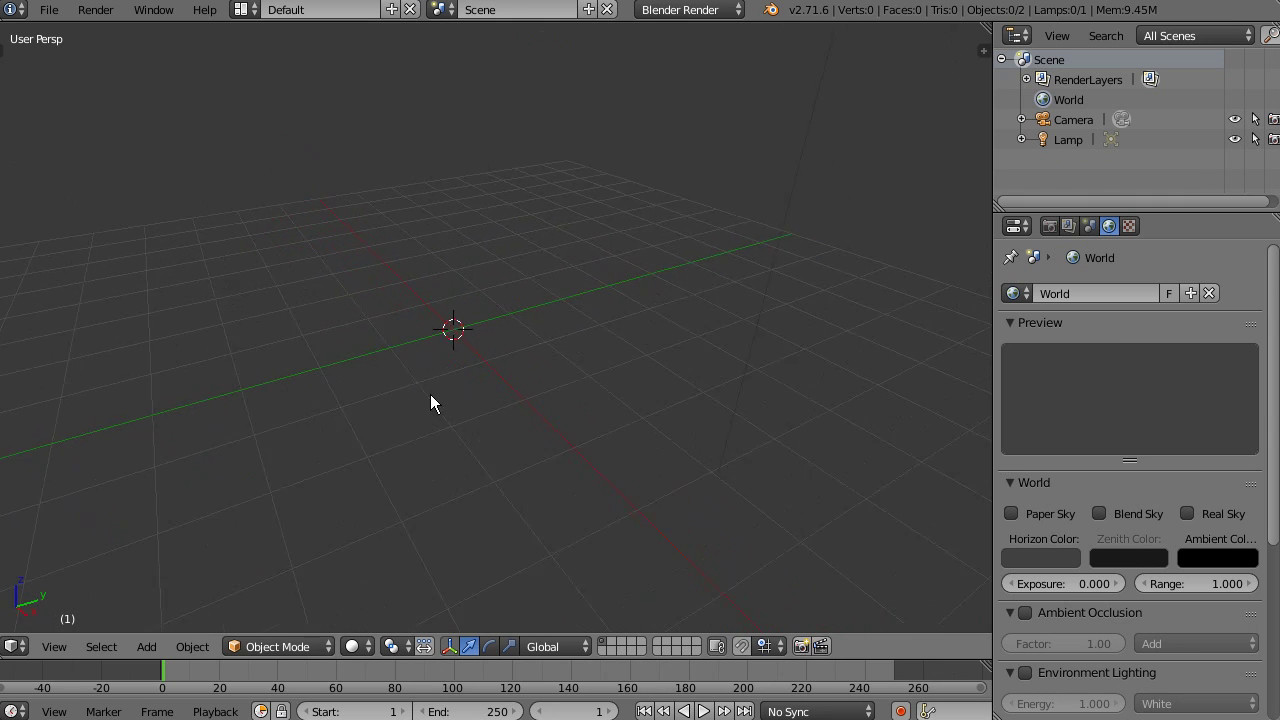
Add a mesh plane at the 3D cursor.
{"action": "middle_click_drag", "start_coordinate": [427, 379], "coordinate": [440, 389], "text": "shift"}
{"action": "middle_click_drag", "start_coordinate": [369, 425], "coordinate": [440, 407]}
{"action": "key", "text": "shift+a"}
{"action": "mouse_move", "coordinate": [447, 410]}
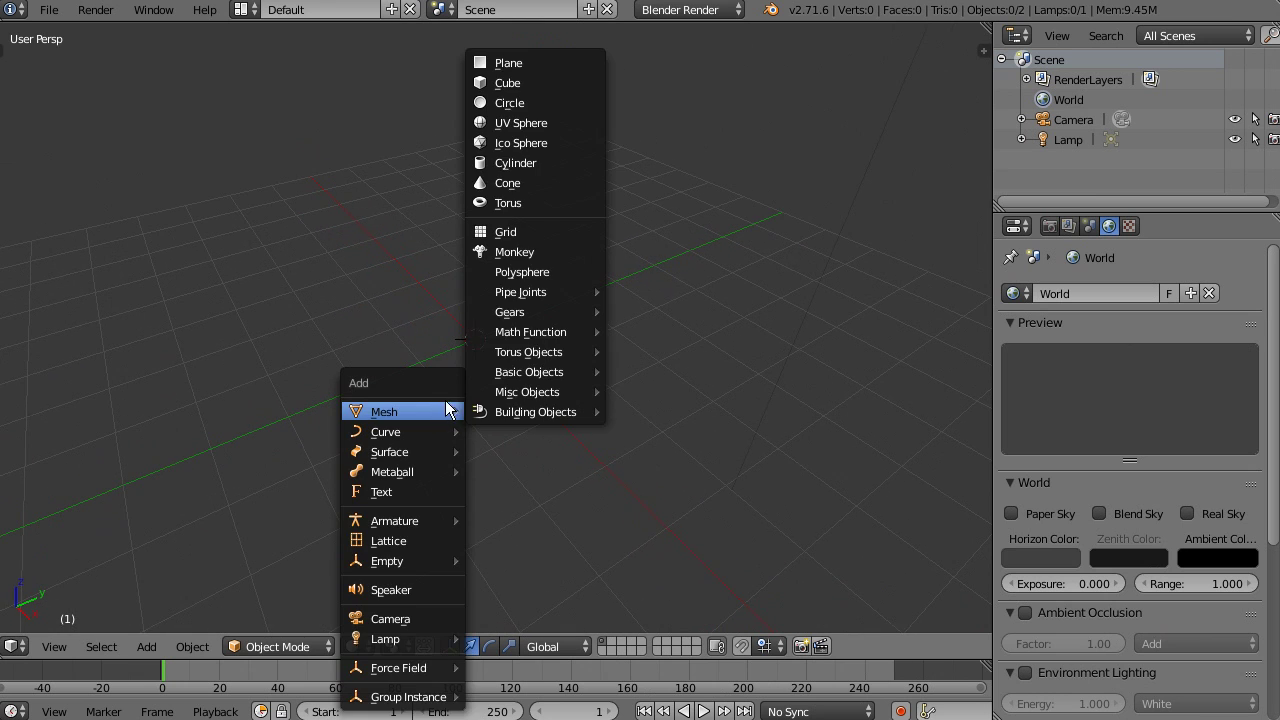
{"action": "left_click", "coordinate": [503, 65]}
{"action": "scroll", "coordinate": [529, 275], "scroll_direction": "up", "scroll_amount": 5}
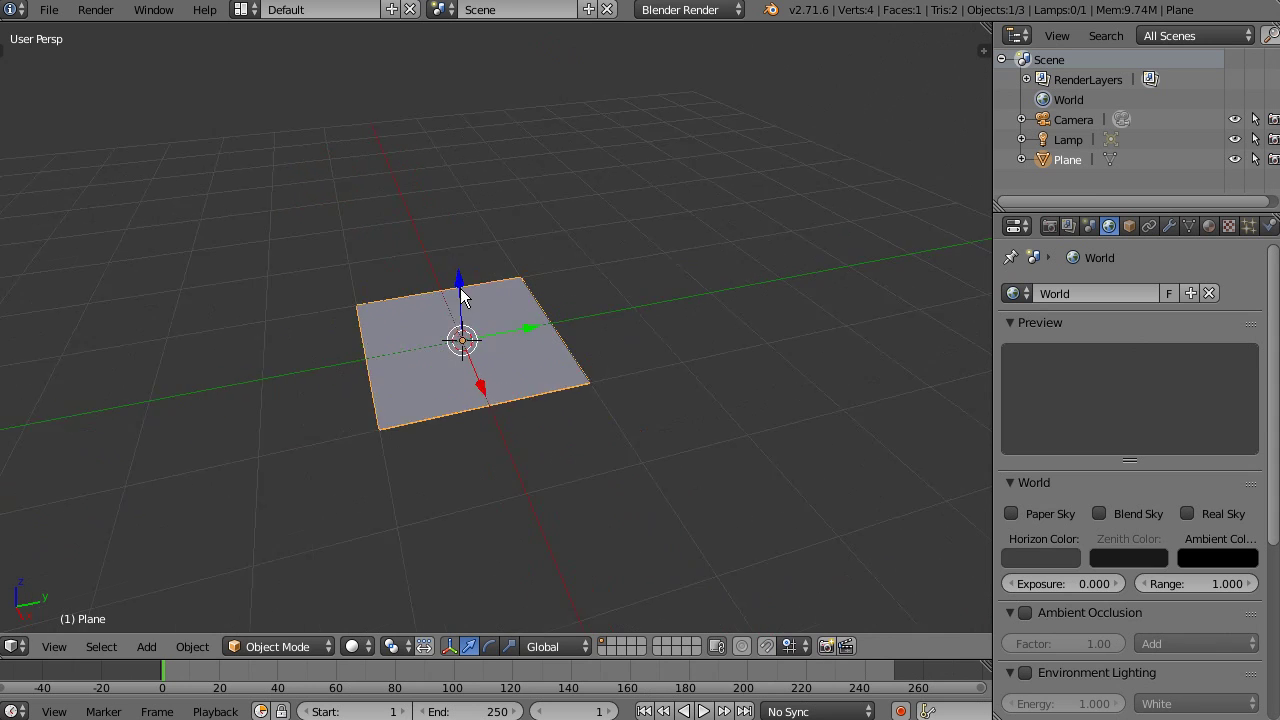
In Edit Mode, subdivide the plane three times into an 8 by 8 grid of faces.
{"action": "key", "text": "w"}
{"action": "key", "text": "Tab"}
{"action": "key", "text": "w"}
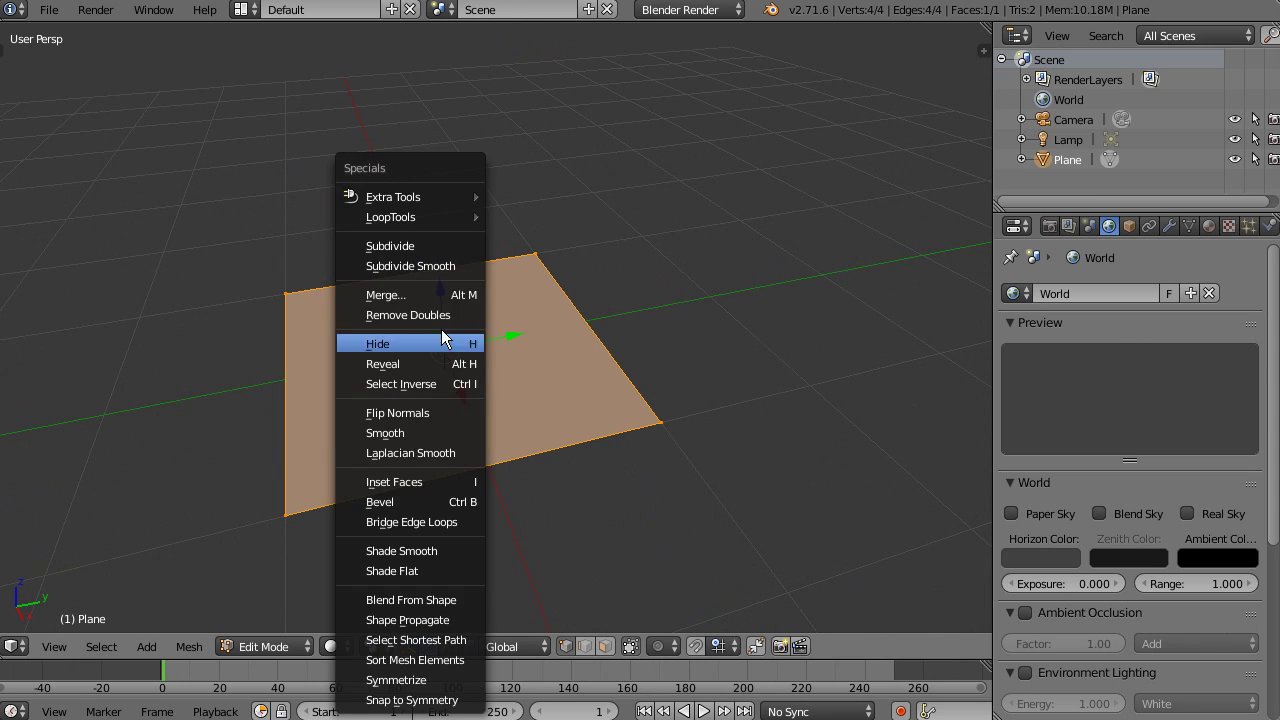
{"action": "left_click", "coordinate": [428, 247]}
{"action": "key", "text": "w"}
{"action": "left_click", "coordinate": [428, 247]}
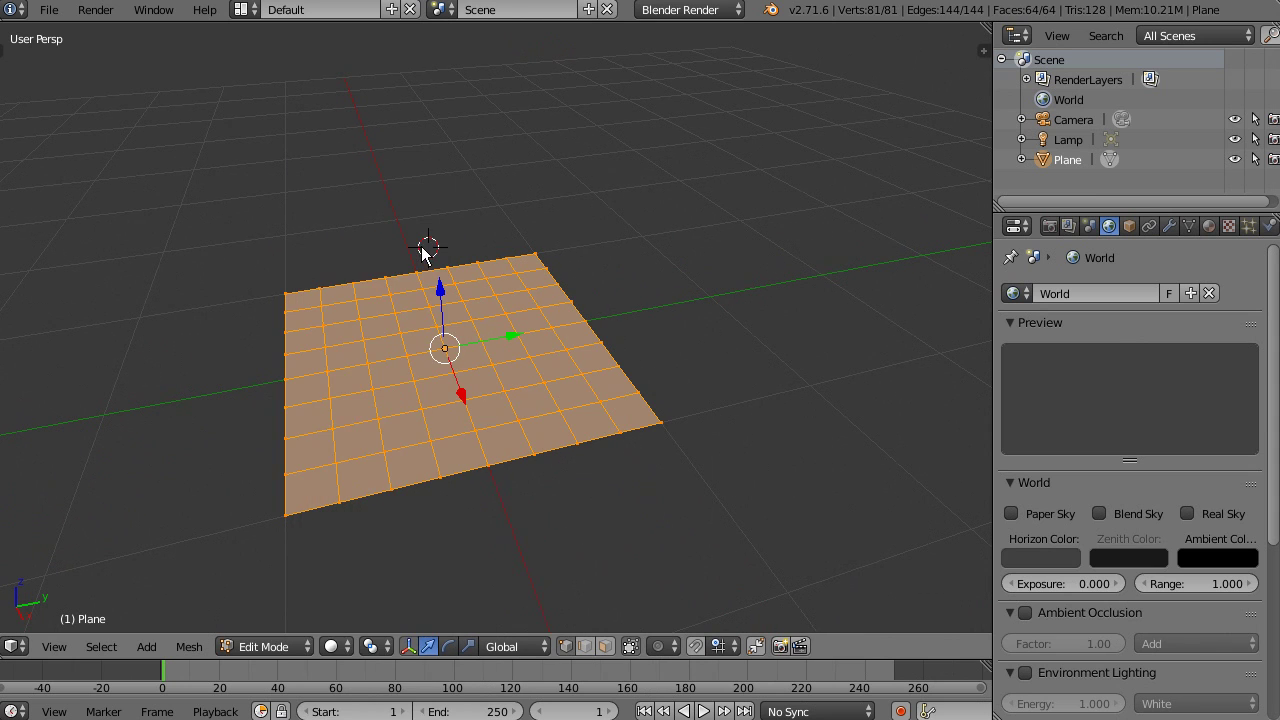
{"action": "scroll", "coordinate": [440, 300], "scroll_direction": "up", "scroll_amount": 3}
{"action": "middle_click_drag", "start_coordinate": [455, 283], "coordinate": [385, 486]}
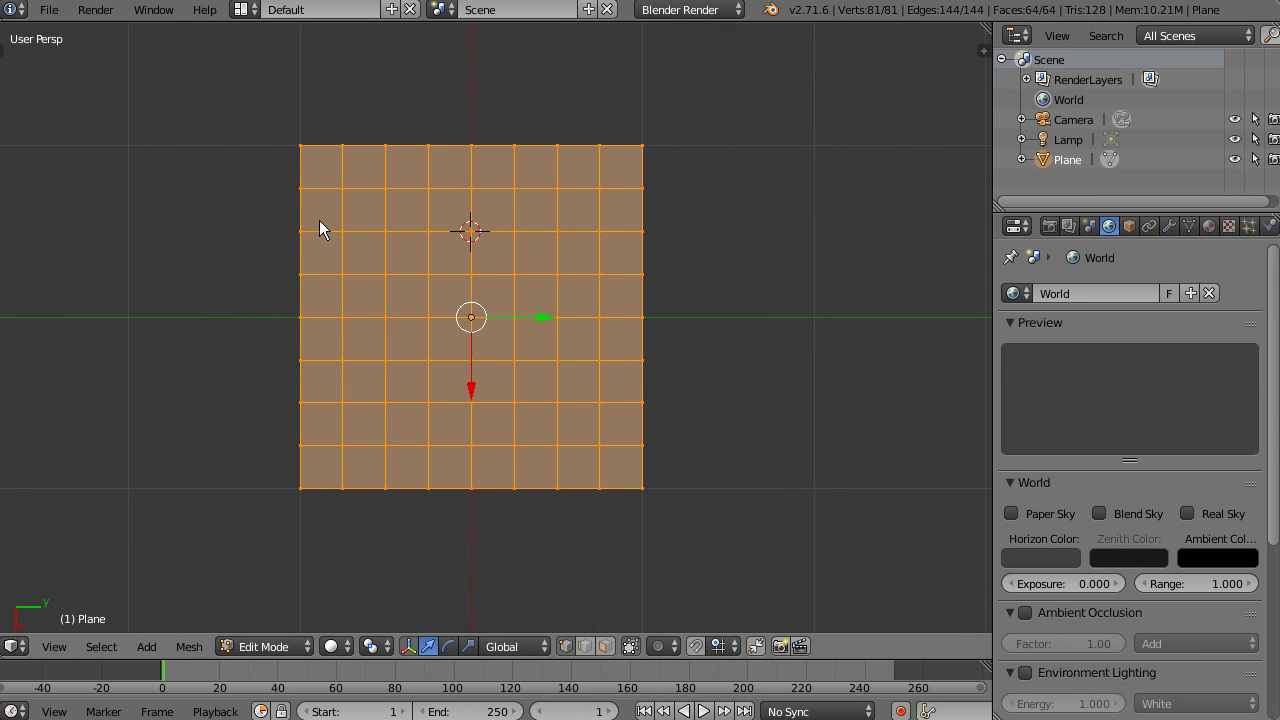
Enable the Wire and Draw All Edges display options for the plane and return to Object Mode.
{"action": "left_click", "coordinate": [1169, 226]}
{"action": "left_click", "coordinate": [1174, 294]}
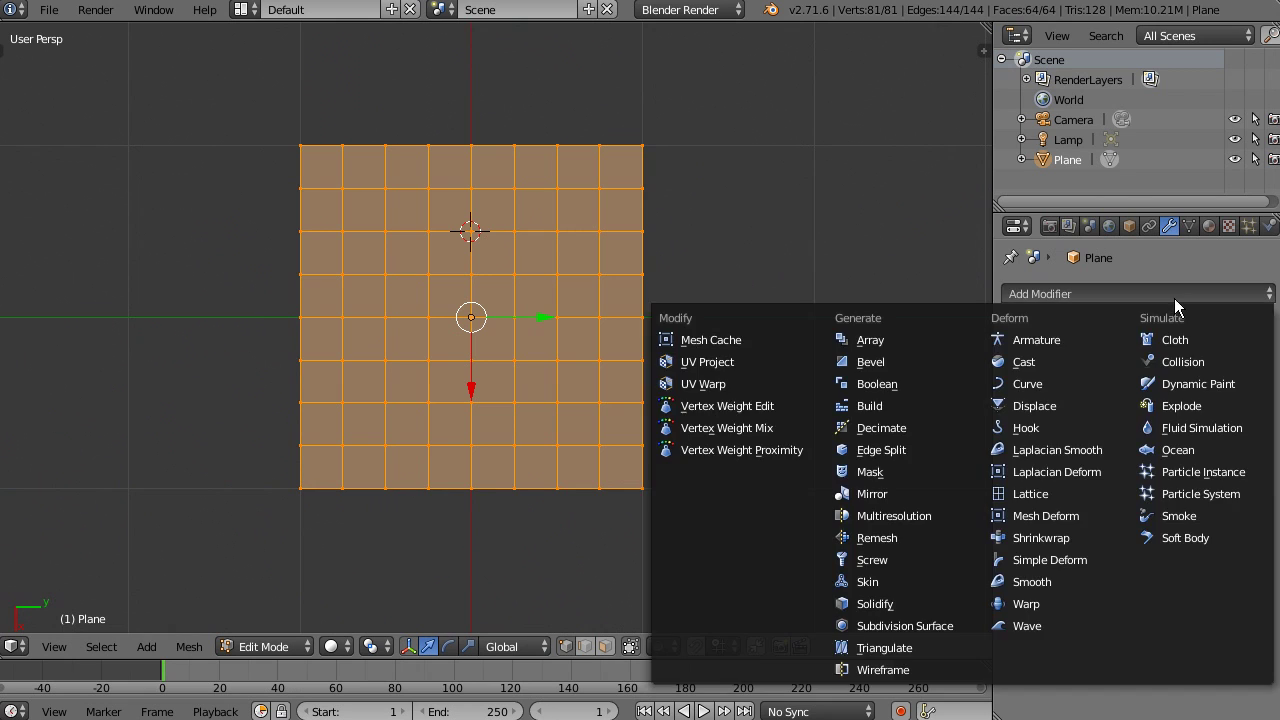
{"action": "left_click", "coordinate": [1129, 226]}
{"action": "scroll", "coordinate": [1064, 443], "scroll_direction": "down", "scroll_amount": 6}
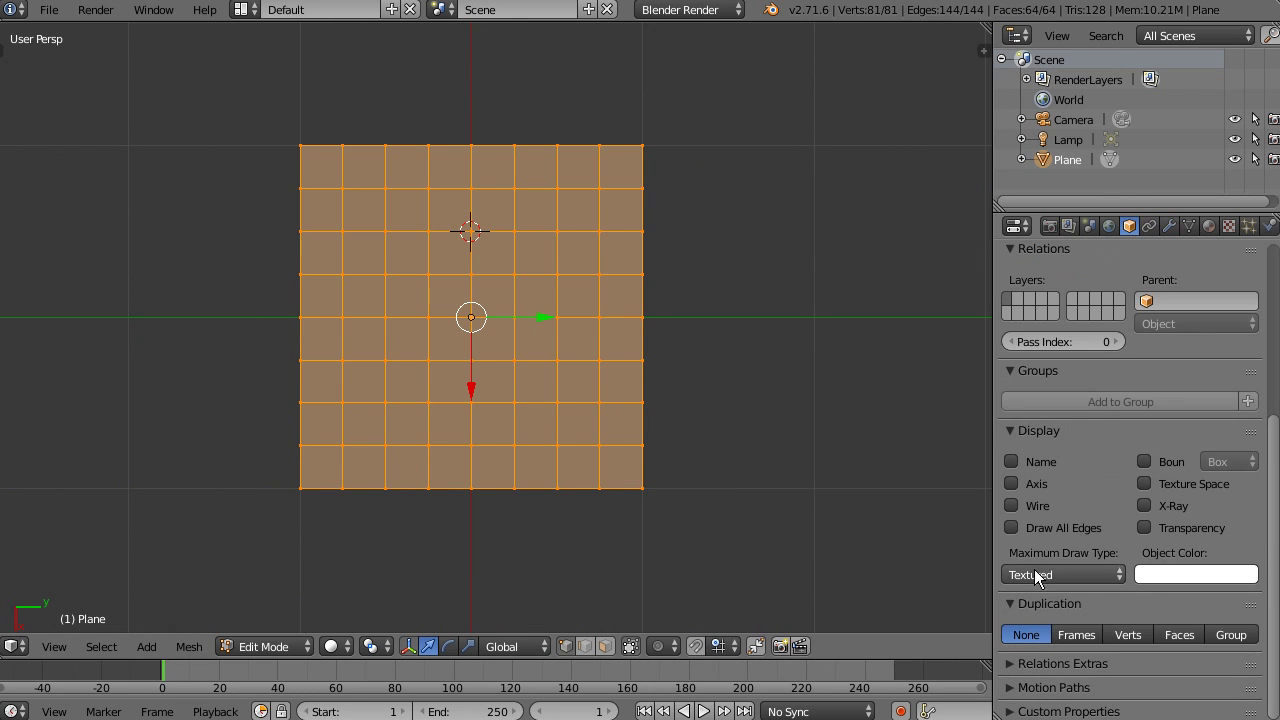
{"action": "key", "text": "Tab"}
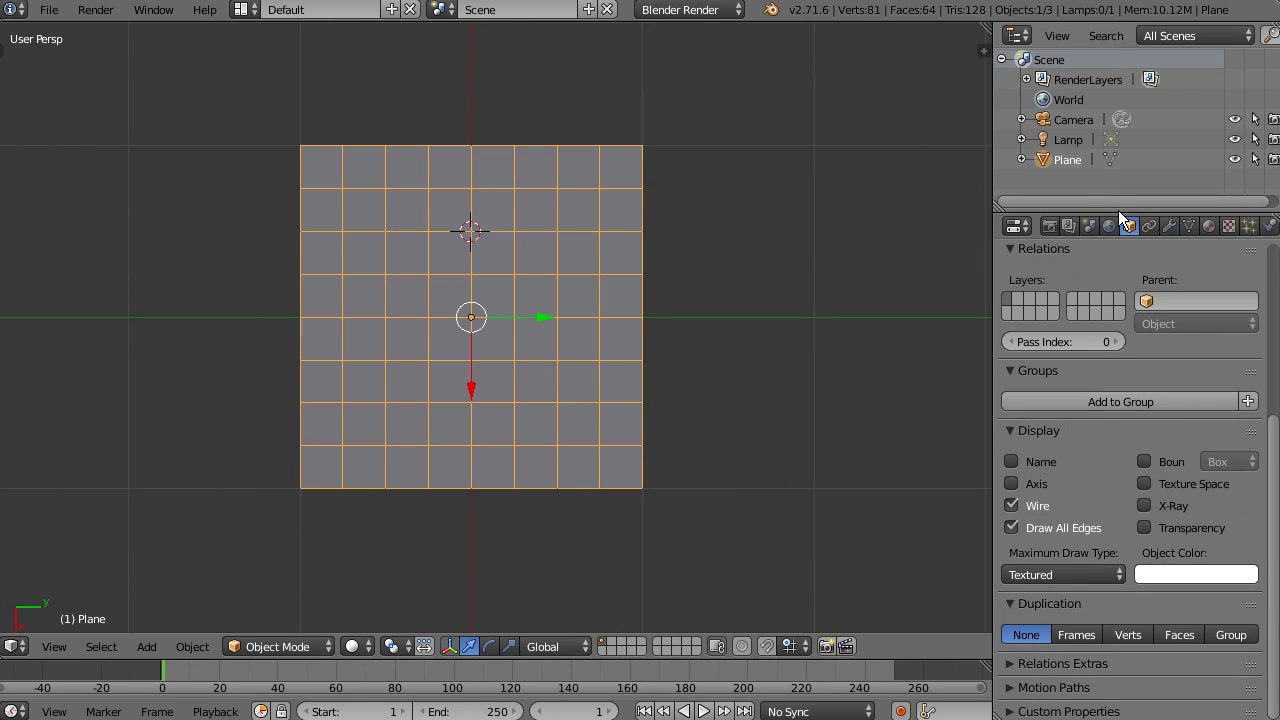
Add a Decimate modifier to the plane and widen the properties editor.
{"action": "left_click", "coordinate": [1168, 227]}
{"action": "left_click", "coordinate": [1112, 301]}
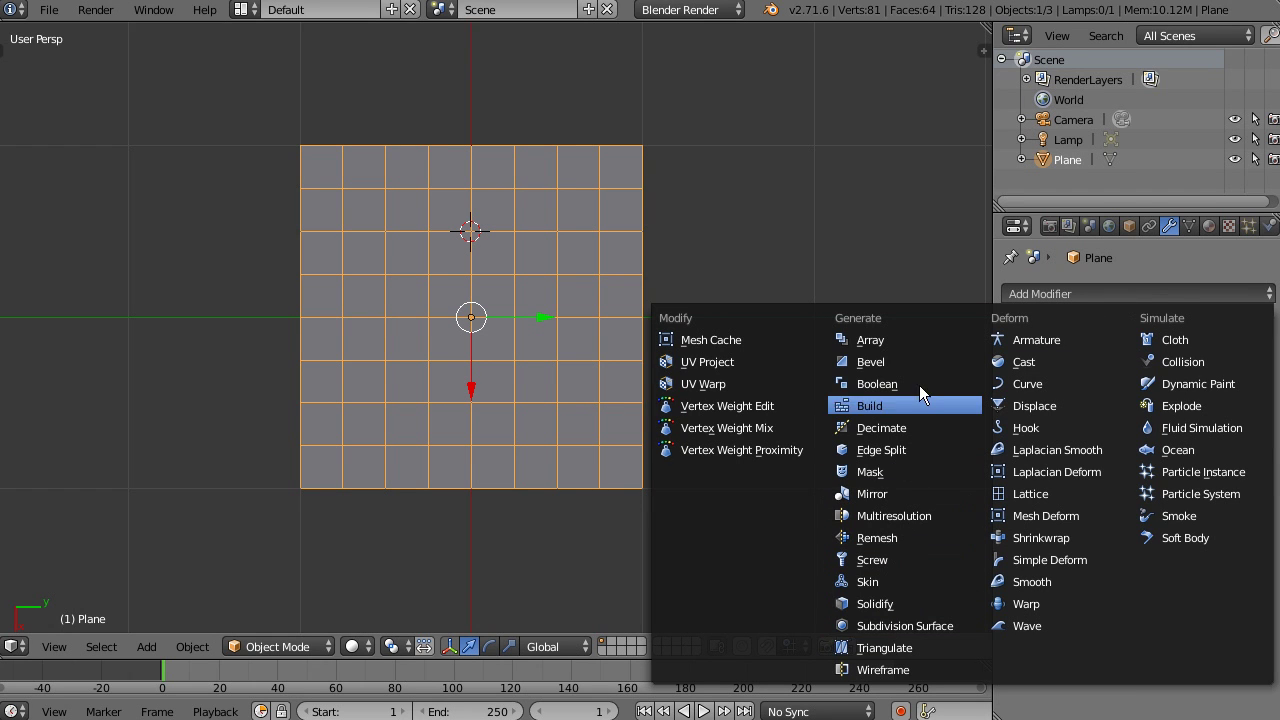
{"action": "left_click", "coordinate": [912, 427]}
{"action": "middle_click_drag", "start_coordinate": [1112, 478], "coordinate": [1016, 488], "text": "ctrl"}
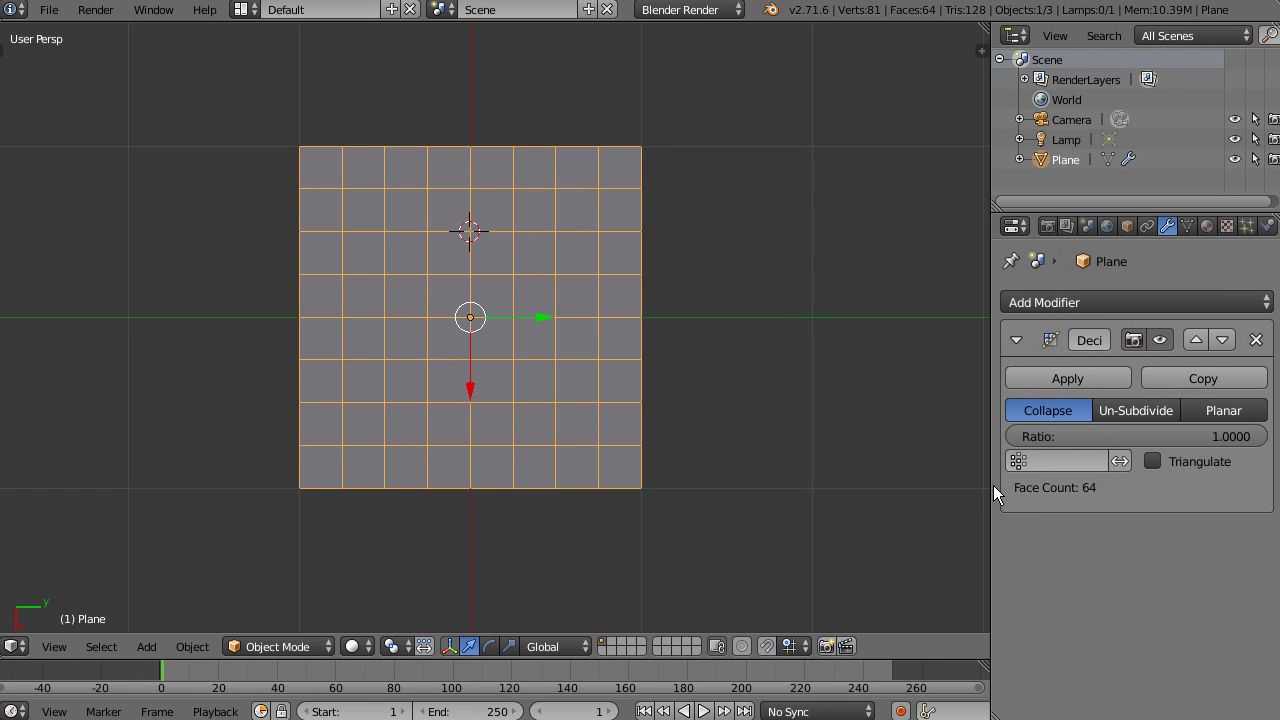
{"action": "left_click_drag", "start_coordinate": [994, 485], "coordinate": [880, 462]}
{"action": "scroll", "coordinate": [500, 411], "scroll_direction": "up", "scroll_amount": 2}
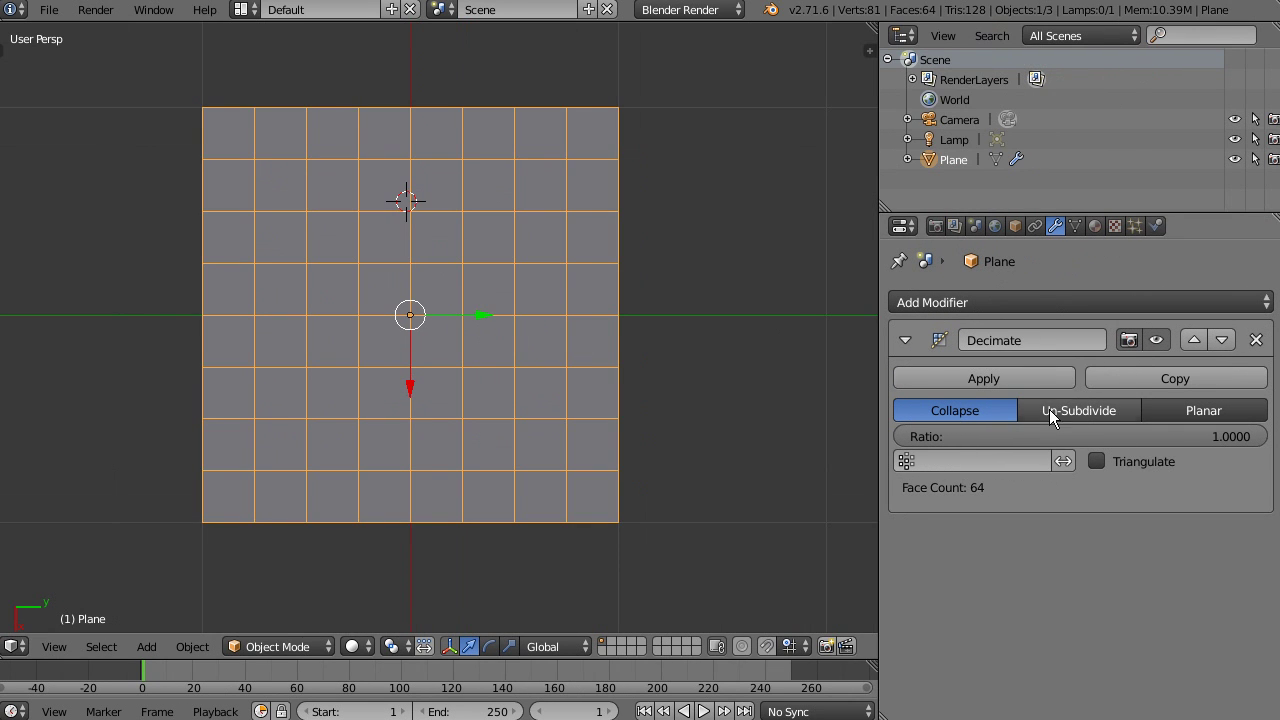
Switch the Decimate modifier to Un-Subdivide, compare one and two iterations, and leave Iterations at 1.
{"action": "left_click", "coordinate": [1080, 413]}
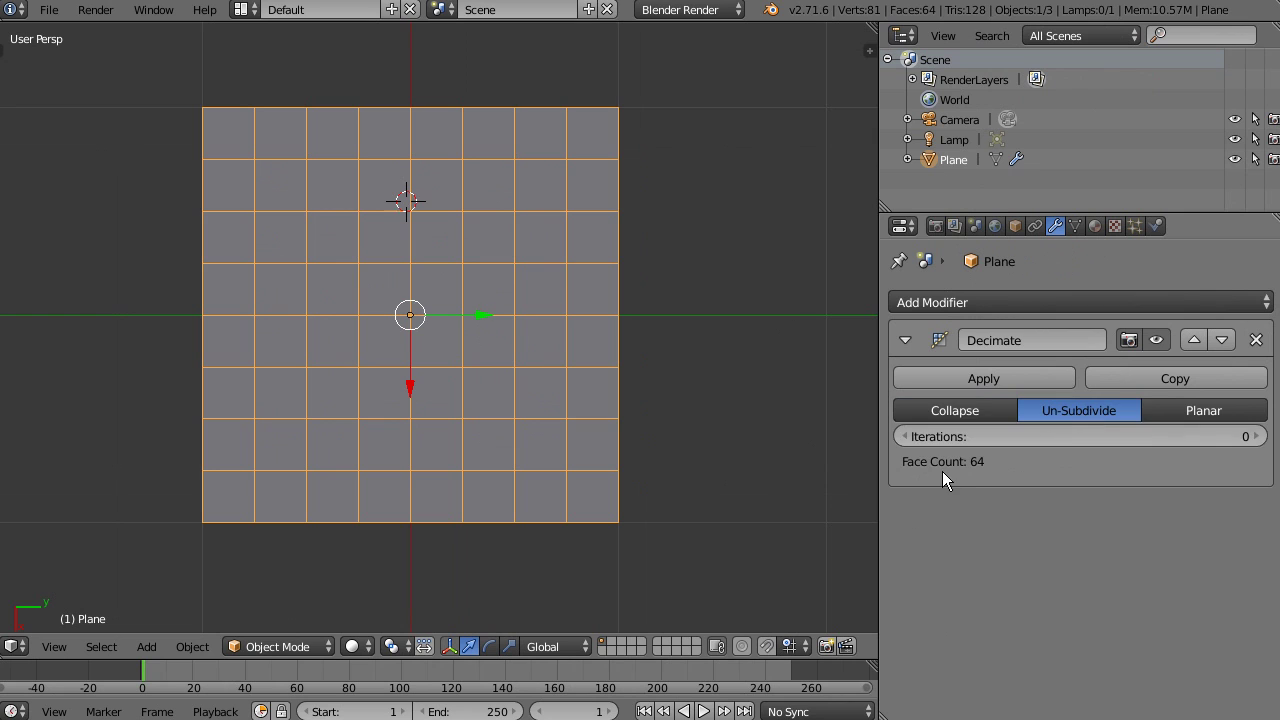
{"action": "left_click", "coordinate": [1256, 437]}
{"action": "left_click", "coordinate": [1256, 437]}
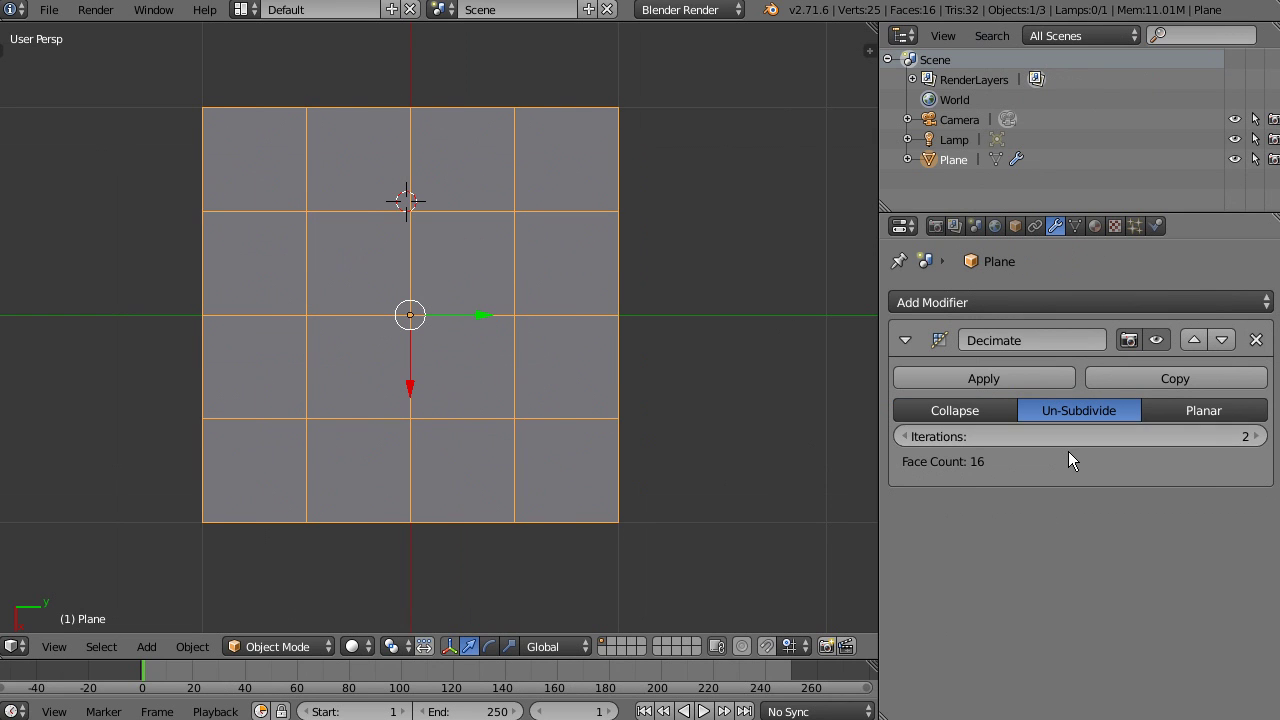
{"action": "left_click", "coordinate": [902, 437]}
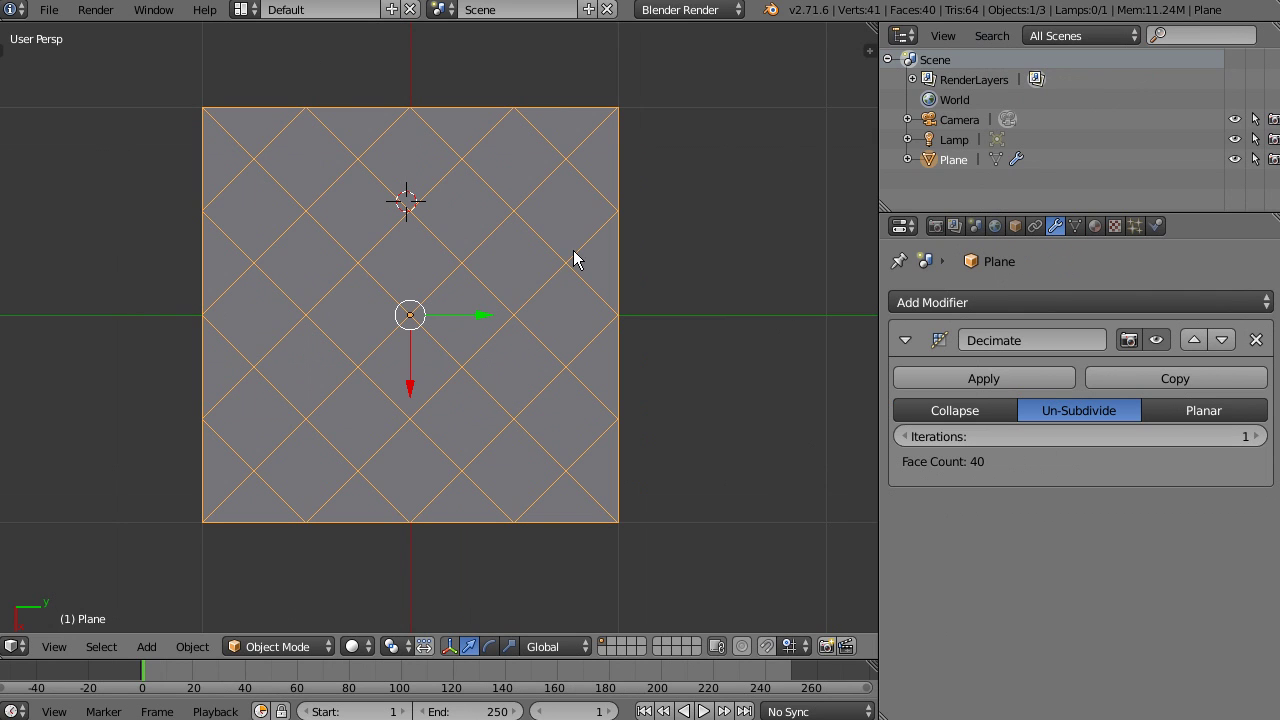
{"action": "left_click", "coordinate": [1256, 437]}
{"action": "left_click", "coordinate": [905, 437]}
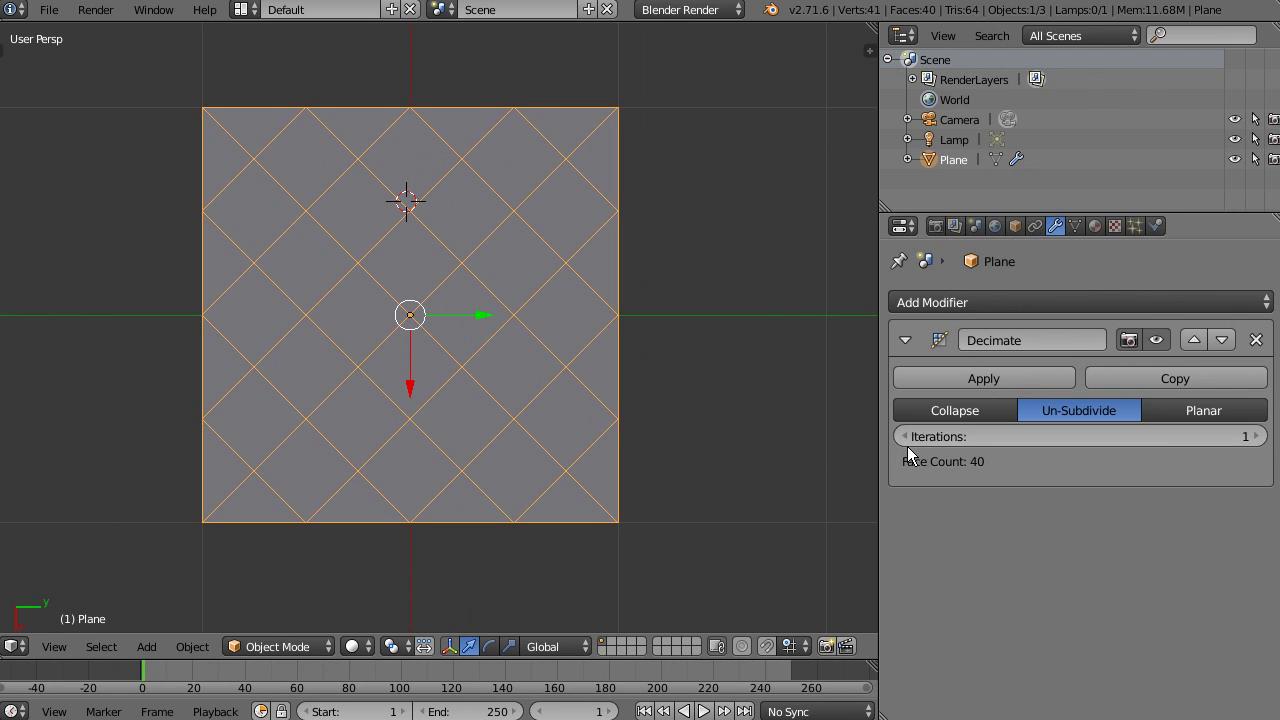
{"action": "left_click", "coordinate": [1256, 437]}
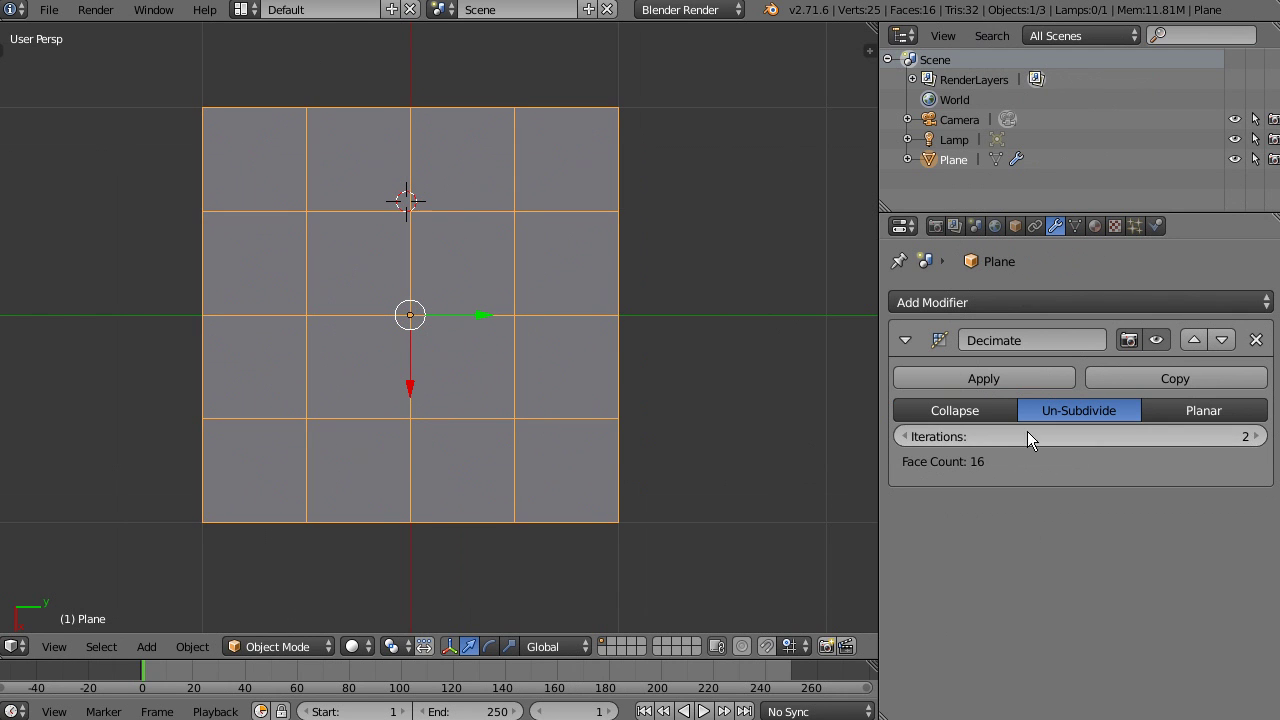
{"action": "left_click", "coordinate": [905, 437]}
Subdivide the whole plane mesh once more in Edit Mode and return to Object Mode.
{"action": "middle_click_drag", "start_coordinate": [691, 96], "coordinate": [473, 322]}
{"action": "key", "text": "KP_7"}
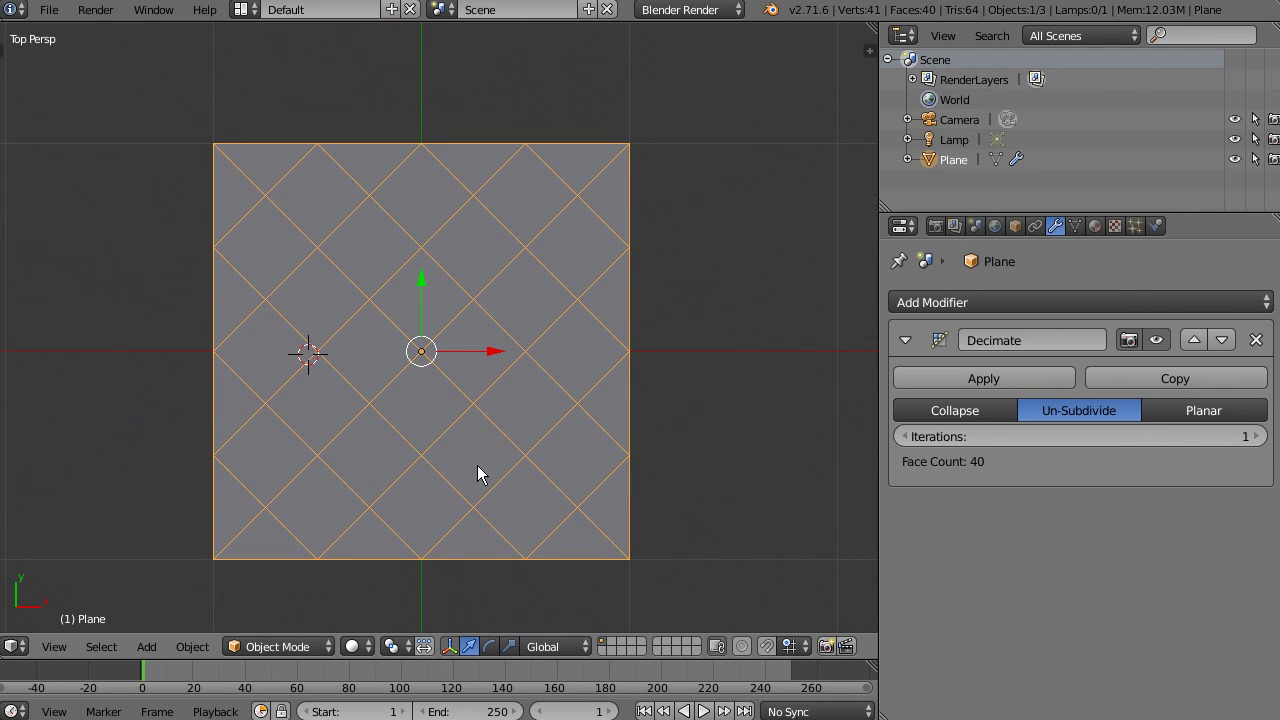
{"action": "key", "text": "Tab"}
{"action": "key", "text": "w"}
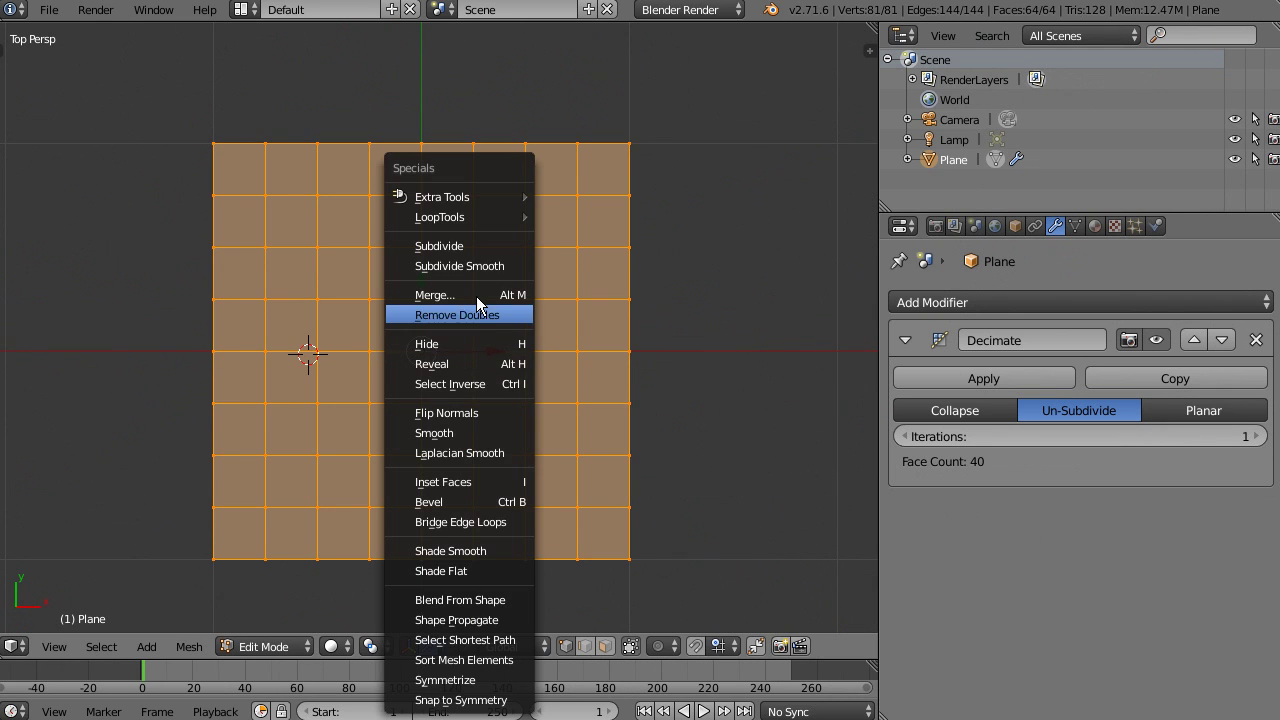
{"action": "left_click", "coordinate": [476, 244]}
{"action": "key", "text": "Tab"}
{"action": "scroll", "coordinate": [430, 398], "scroll_direction": "up", "scroll_amount": 2}
{"action": "middle_click_drag", "start_coordinate": [491, 449], "coordinate": [561, 289]}
{"action": "scroll", "coordinate": [530, 370], "scroll_direction": "down", "scroll_amount": 5}
Apply the Decimate modifier to the plane in Object Mode.
{"action": "key", "text": "Tab"}
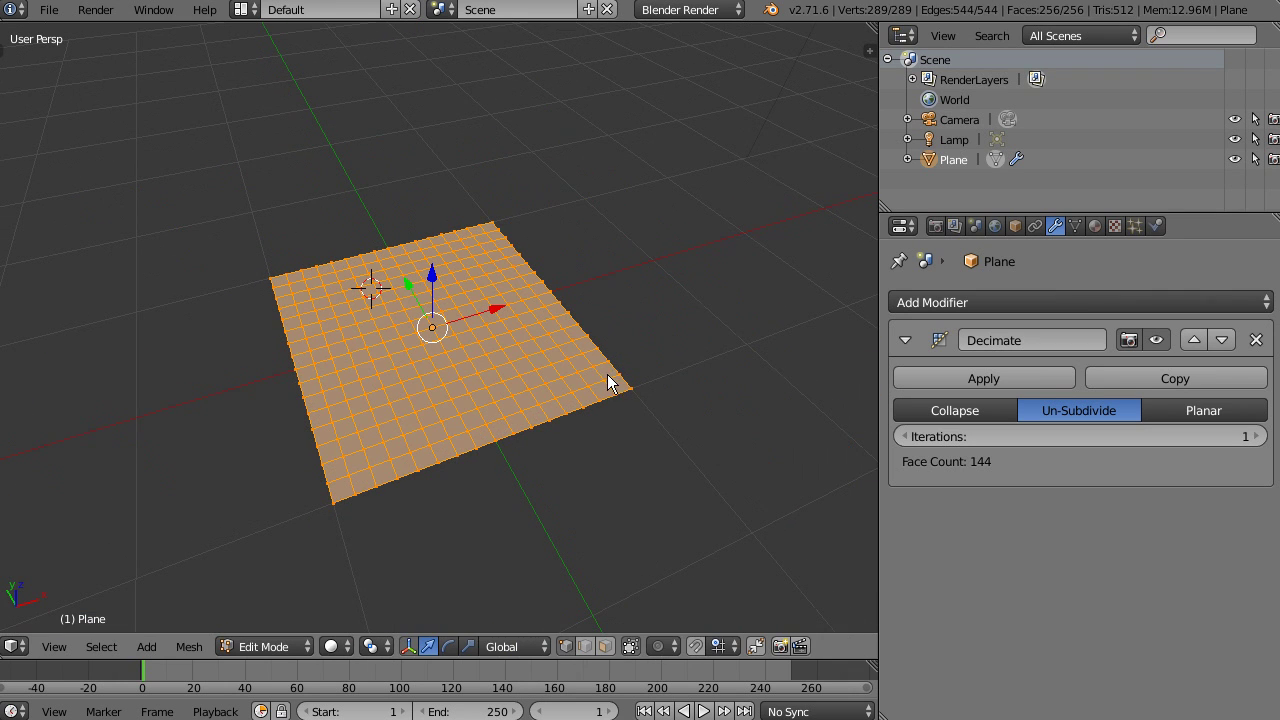
{"action": "left_click", "coordinate": [1032, 372]}
{"action": "key", "text": "Tab"}
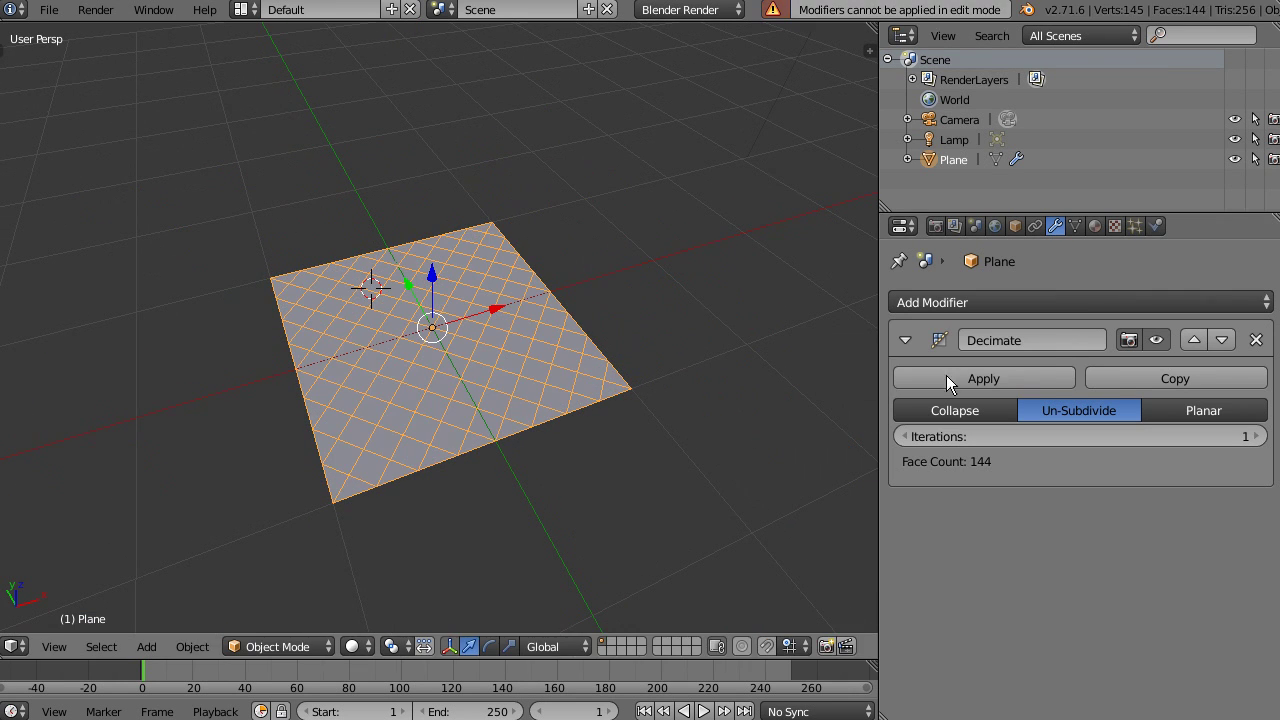
{"action": "left_click", "coordinate": [946, 380]}
Select the plane's four corner vertices and assign them to a new vertex group.
{"action": "scroll", "coordinate": [544, 496], "scroll_direction": "down", "scroll_amount": 1}
{"action": "scroll", "coordinate": [528, 437], "scroll_direction": "up", "scroll_amount": 4}
{"action": "scroll", "coordinate": [540, 385], "scroll_direction": "down", "scroll_amount": 3}
{"action": "key", "text": "Tab"}
{"action": "right_click", "coordinate": [708, 352]}
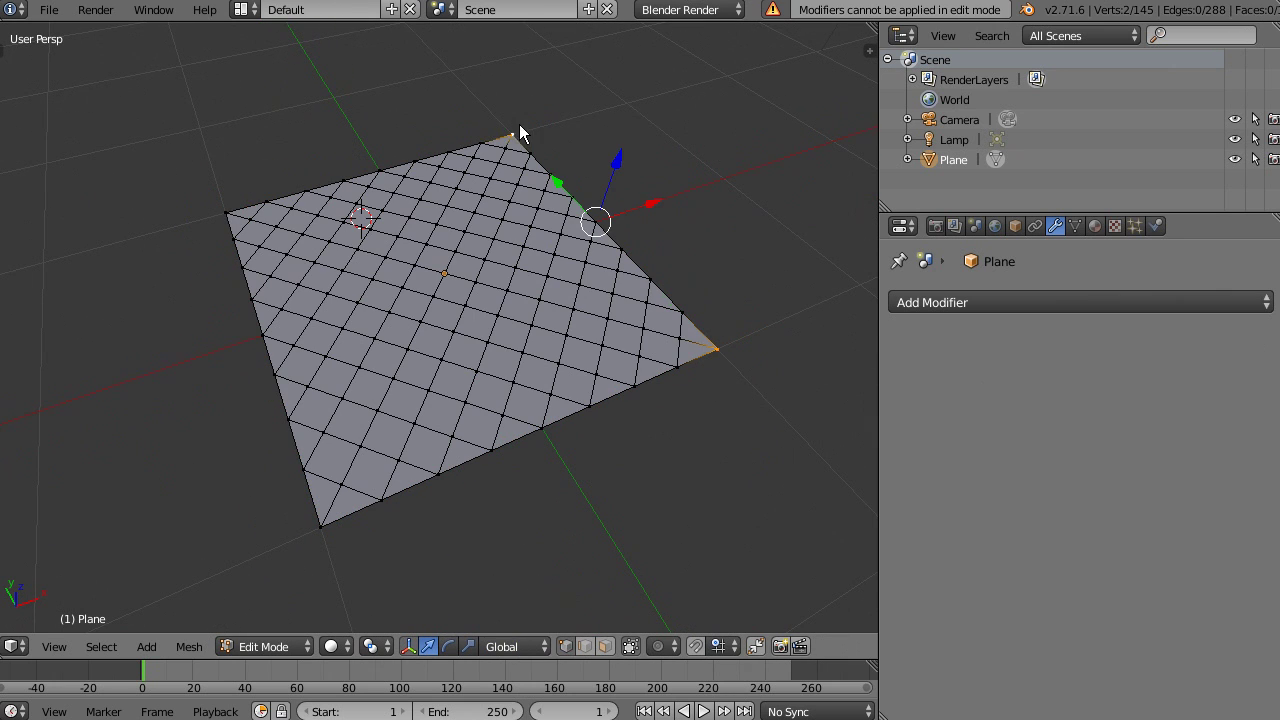
{"action": "right_click", "coordinate": [320, 524], "text": "shift"}
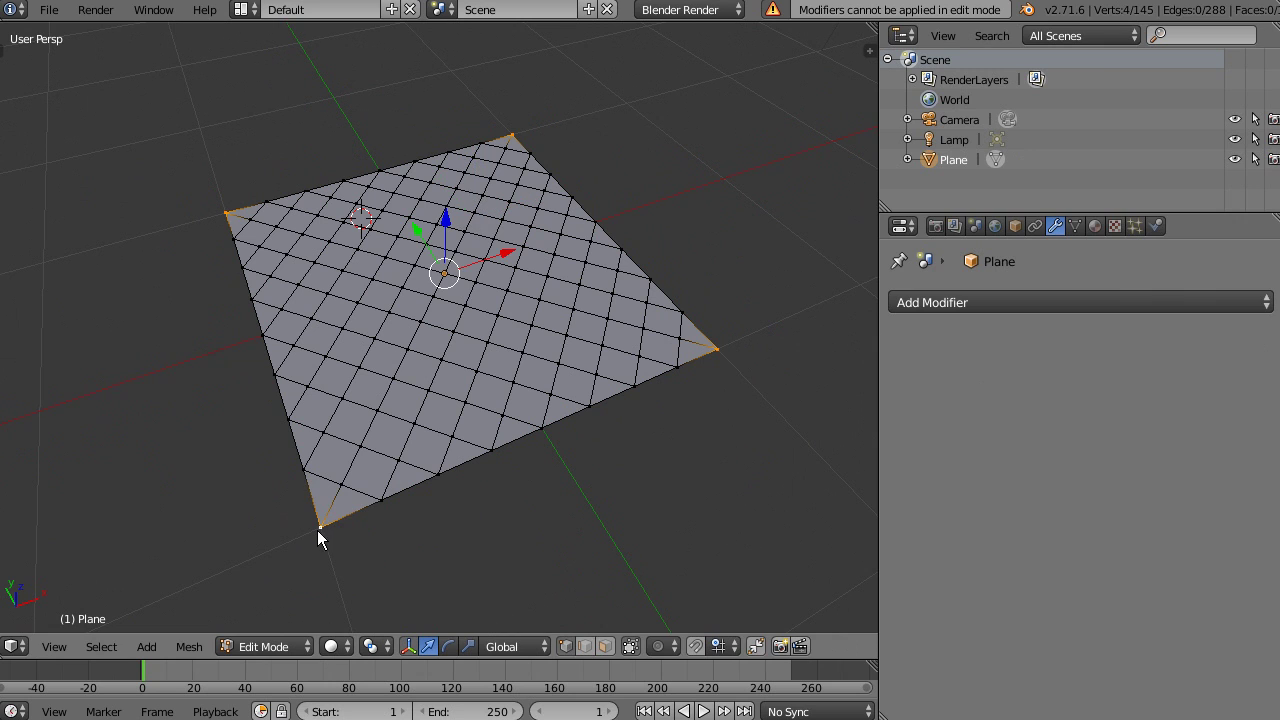
{"action": "left_click", "coordinate": [1075, 226]}
{"action": "left_click", "coordinate": [1244, 497]}
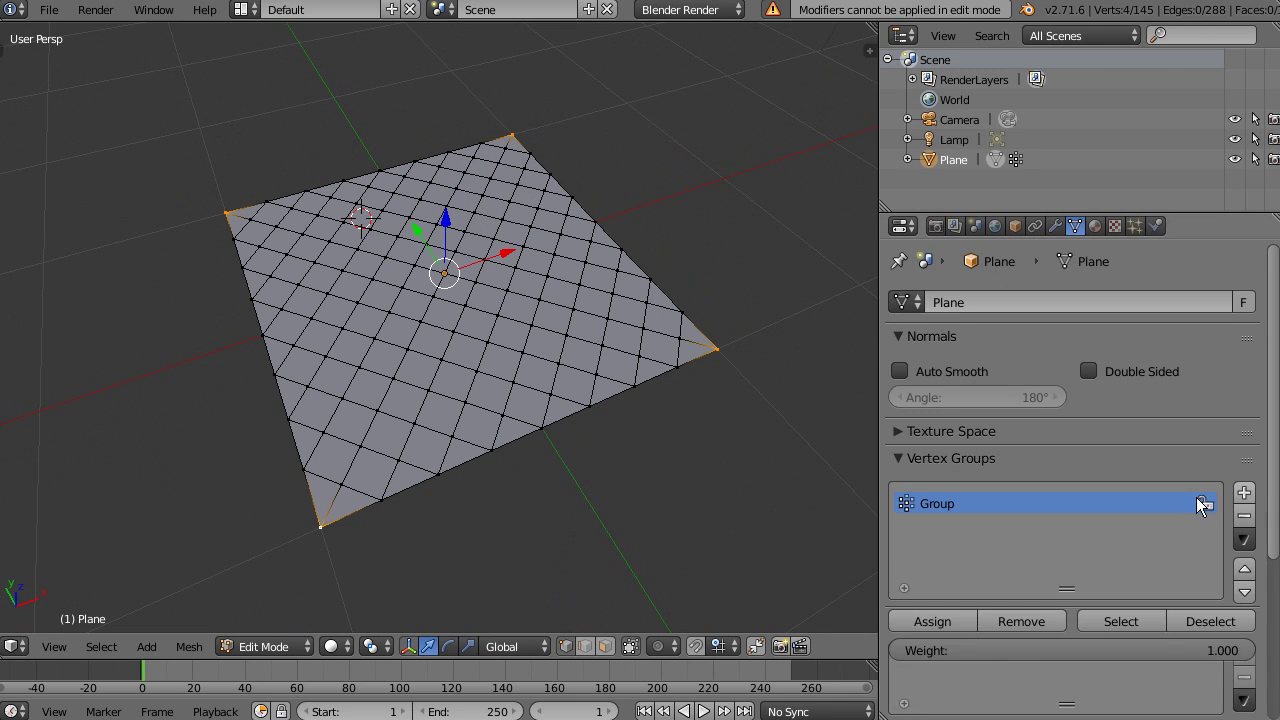
{"action": "scroll", "coordinate": [969, 446], "scroll_direction": "down", "scroll_amount": 3}
{"action": "left_click", "coordinate": [935, 497]}
Hook the four selected corner vertices to a new object and return to Object Mode.
{"action": "middle_click_drag", "start_coordinate": [468, 365], "coordinate": [491, 381], "text": "shift"}
{"action": "key", "text": "ctrl+h"}
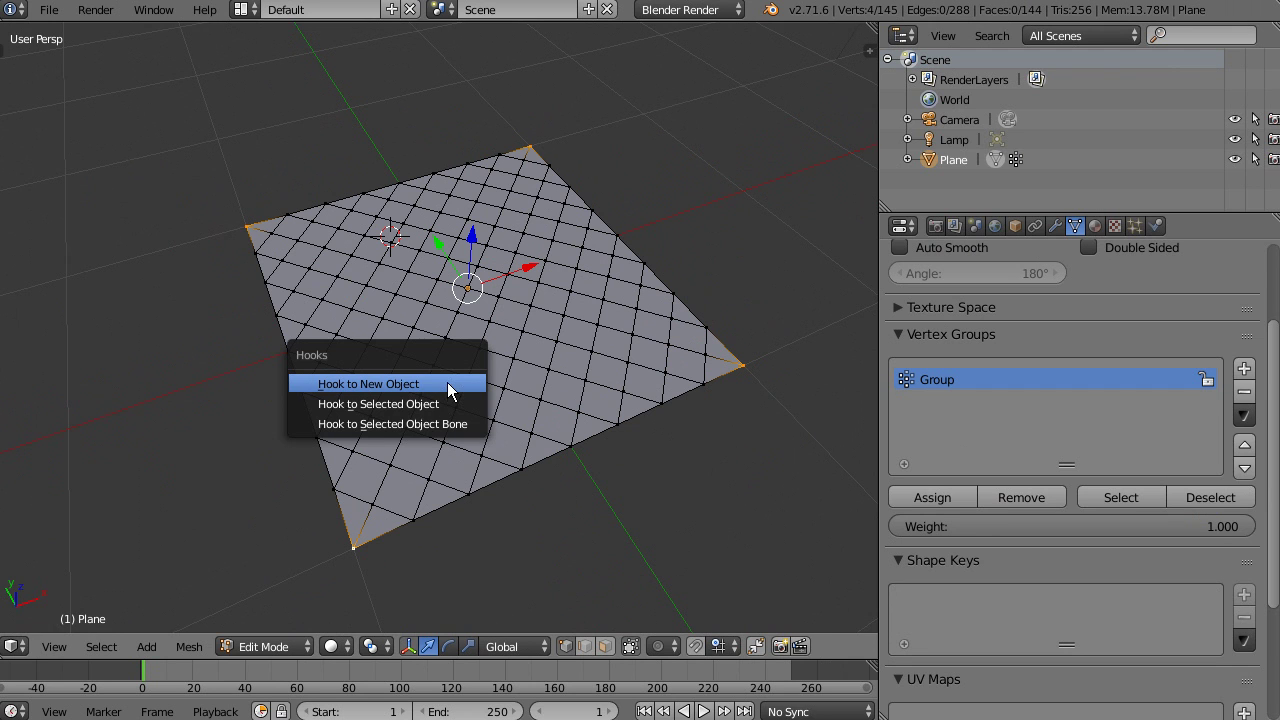
{"action": "left_click", "coordinate": [450, 383]}
{"action": "middle_click_drag", "start_coordinate": [452, 388], "coordinate": [465, 317]}
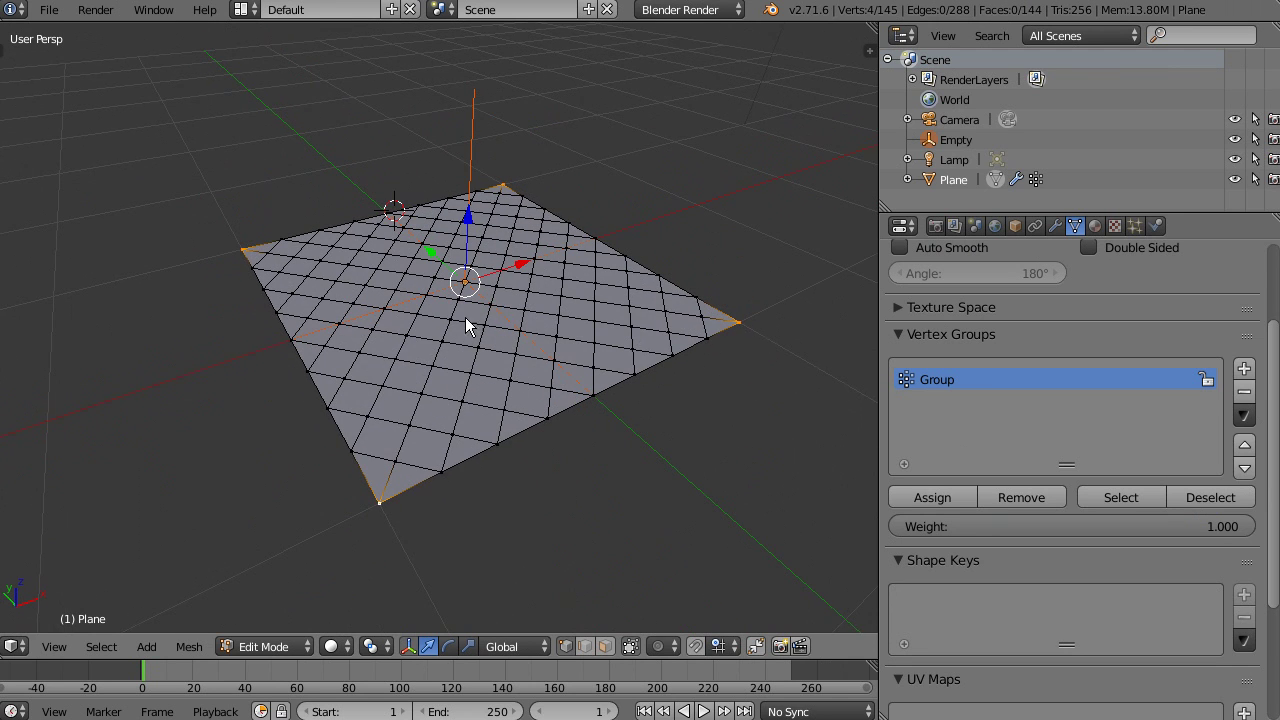
{"action": "left_click", "coordinate": [264, 646]}
{"action": "left_click", "coordinate": [268, 621]}
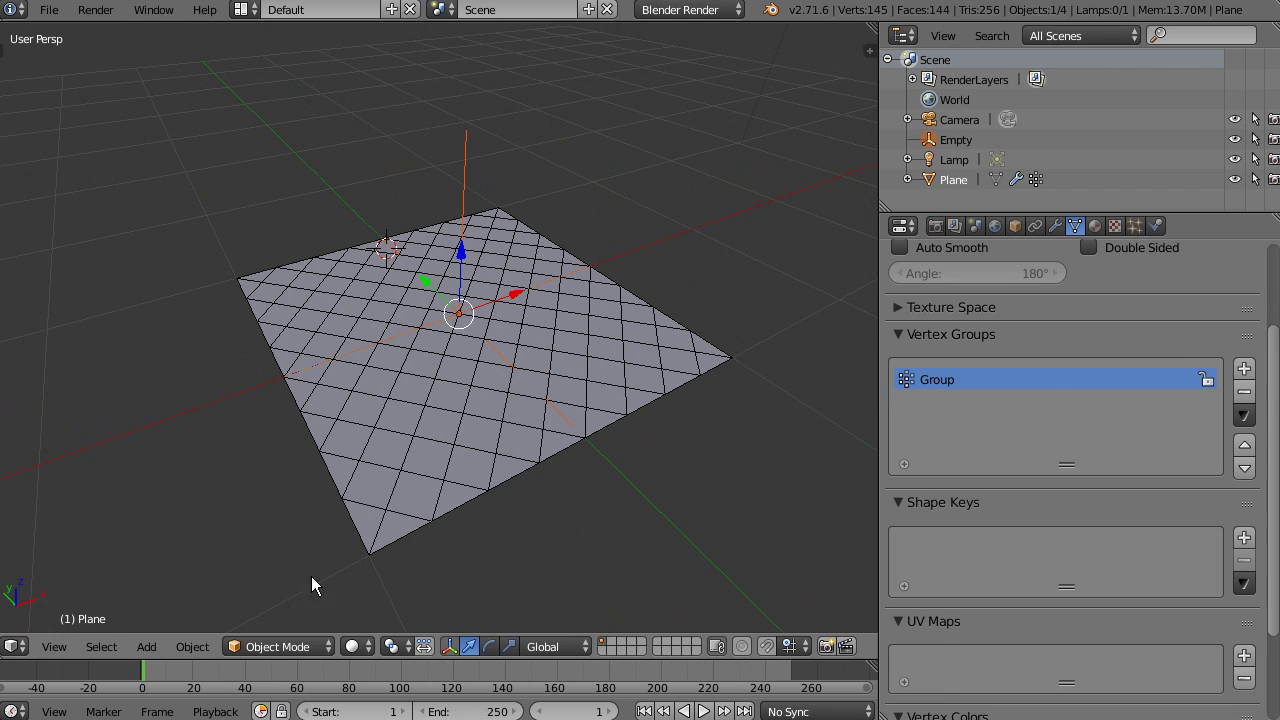
Try moving the empty to test how it pulls the plane's hooked corners, and cancel the move.
{"action": "right_click", "coordinate": [463, 175]}
{"action": "key", "text": "g"}
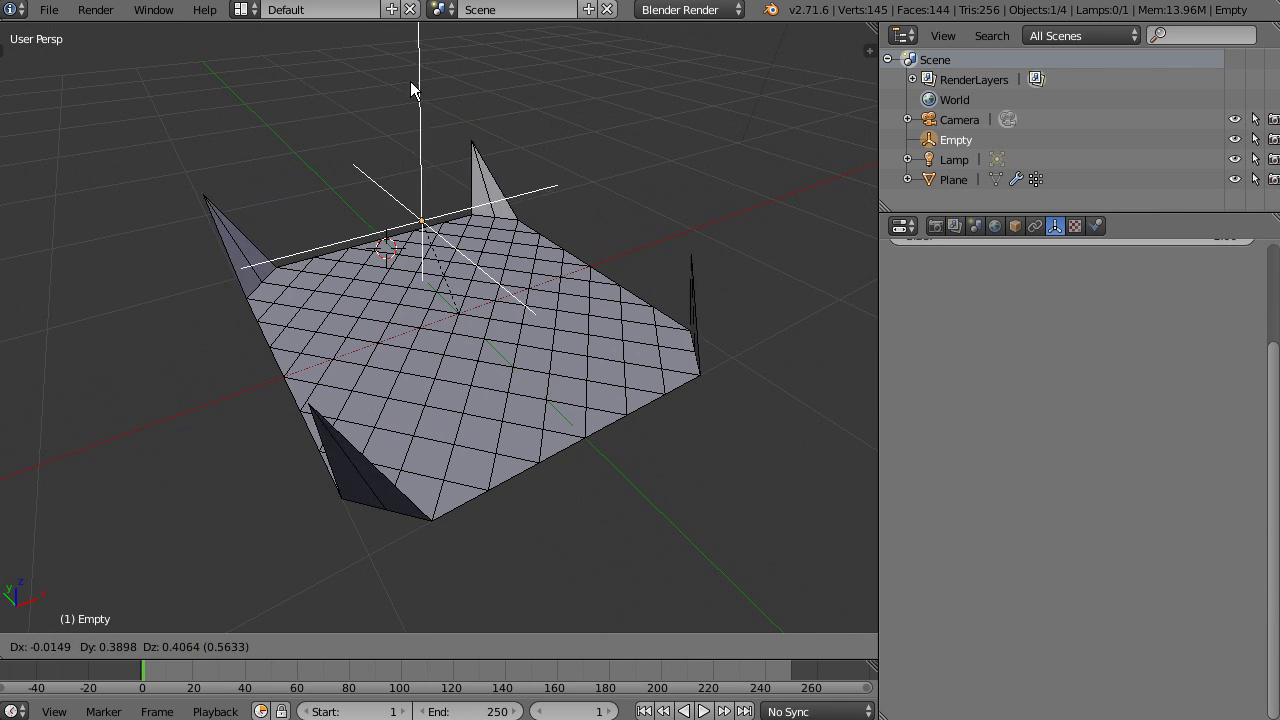
{"action": "key", "text": "Escape"}
{"action": "scroll", "coordinate": [505, 349], "scroll_direction": "down", "scroll_amount": 4}
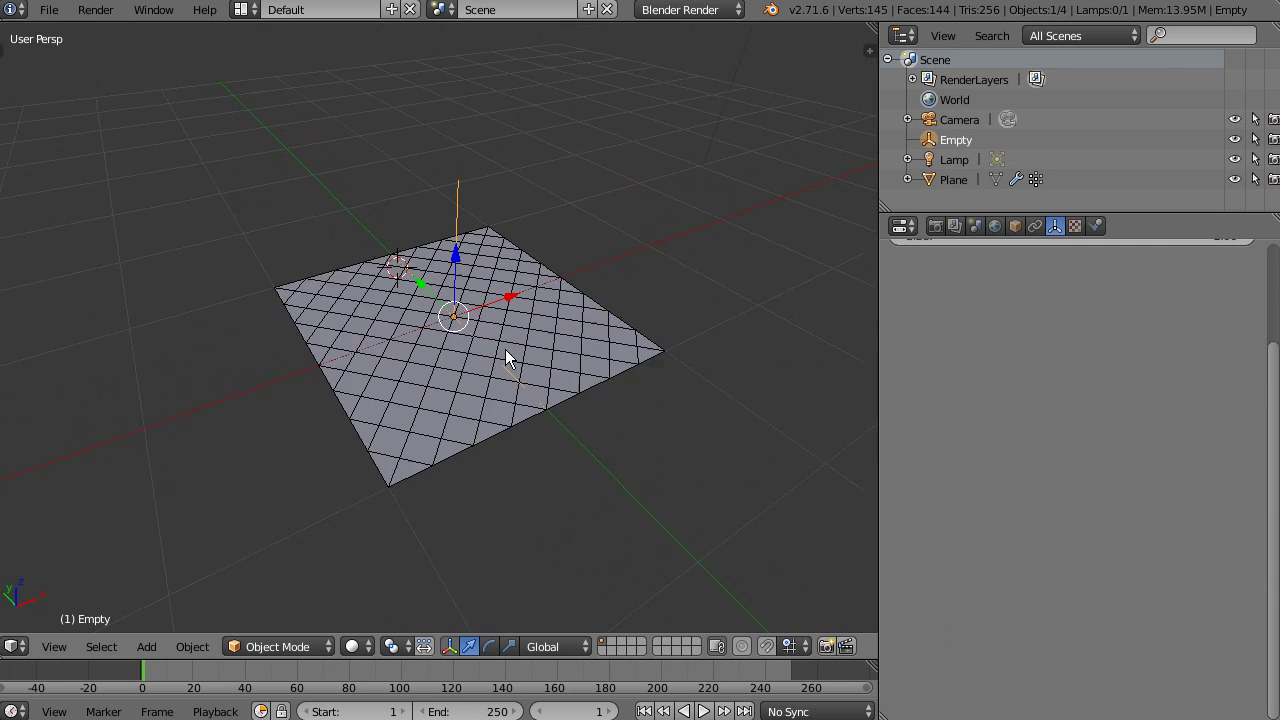
{"action": "middle_click_drag", "start_coordinate": [461, 348], "coordinate": [425, 370]}
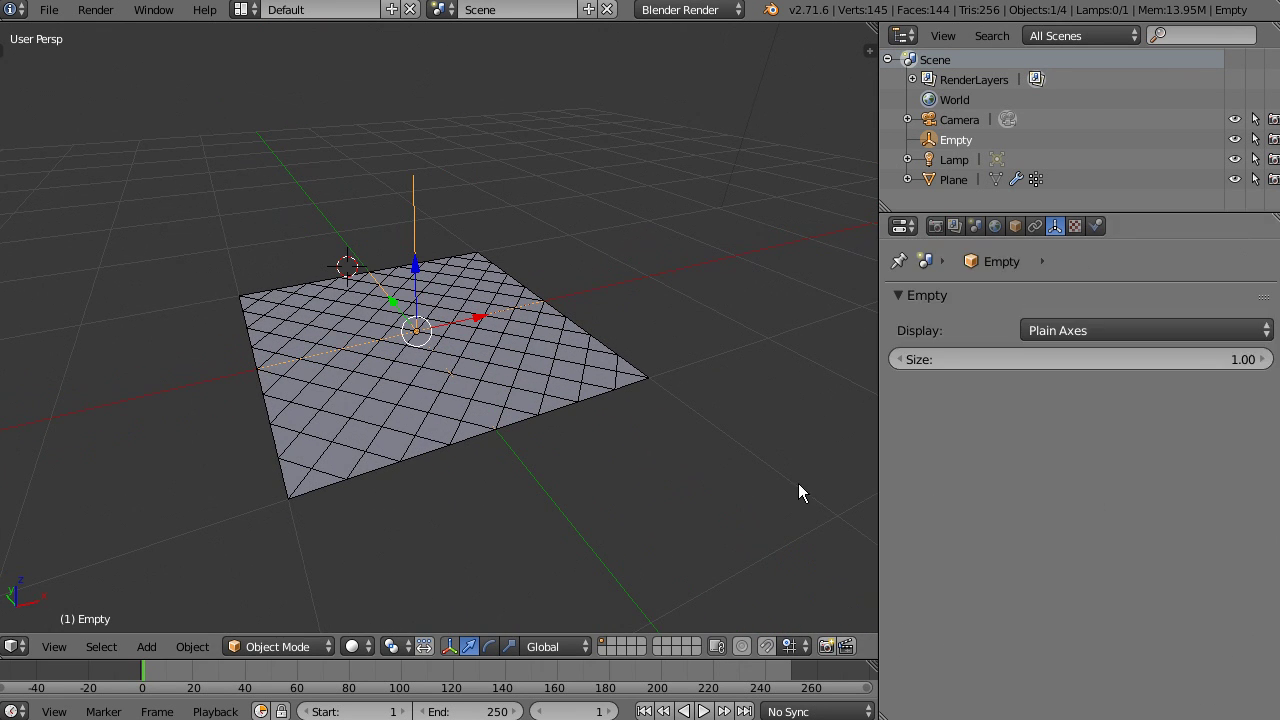
Enable Cloth physics on the plane, then briefly play and stop the simulation.
{"action": "right_click", "coordinate": [574, 400]}
{"action": "middle_click_drag", "start_coordinate": [545, 418], "coordinate": [657, 366]}
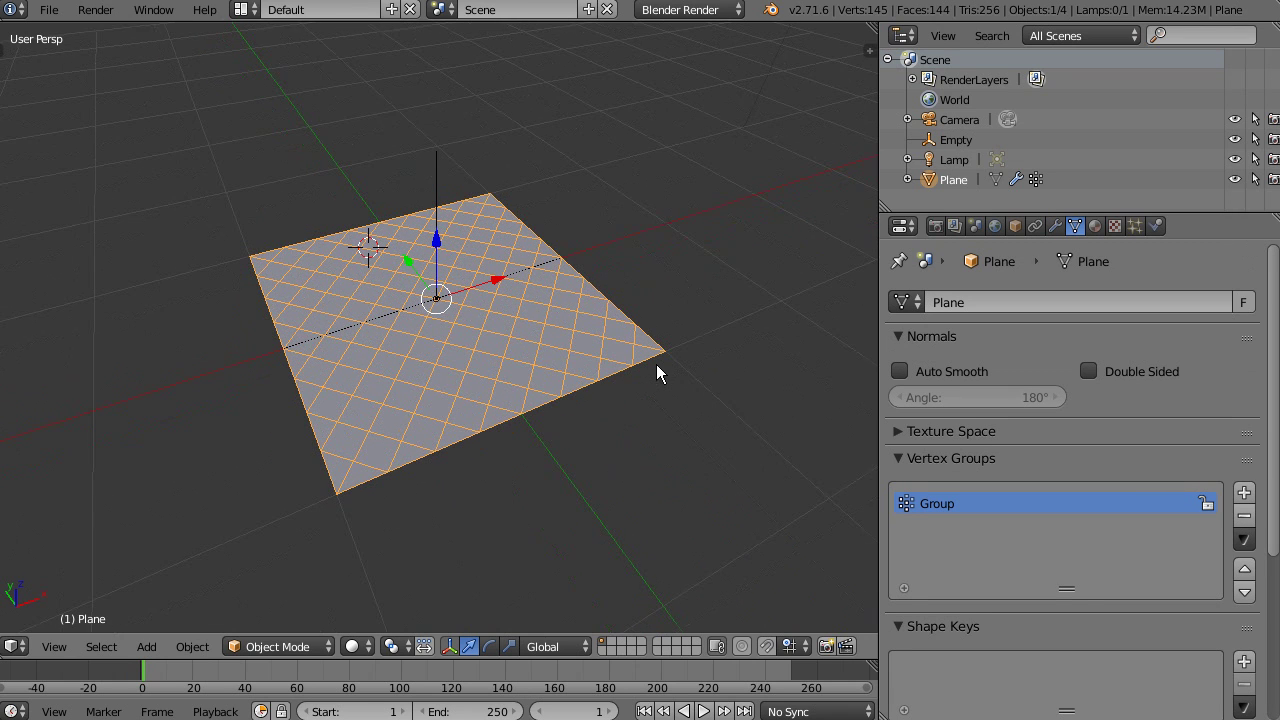
{"action": "left_click", "coordinate": [1157, 226]}
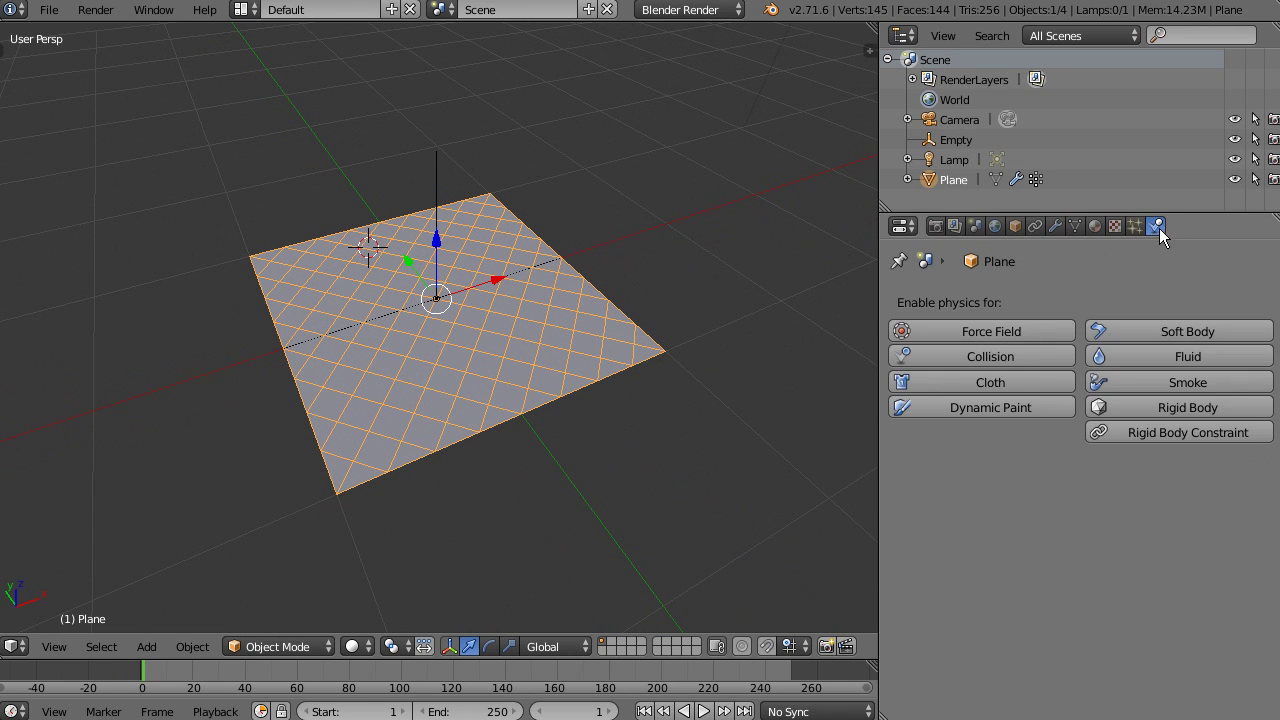
{"action": "left_click", "coordinate": [1021, 386]}
{"action": "middle_click_drag", "start_coordinate": [605, 481], "coordinate": [543, 408]}
{"action": "key", "text": "alt+a"}
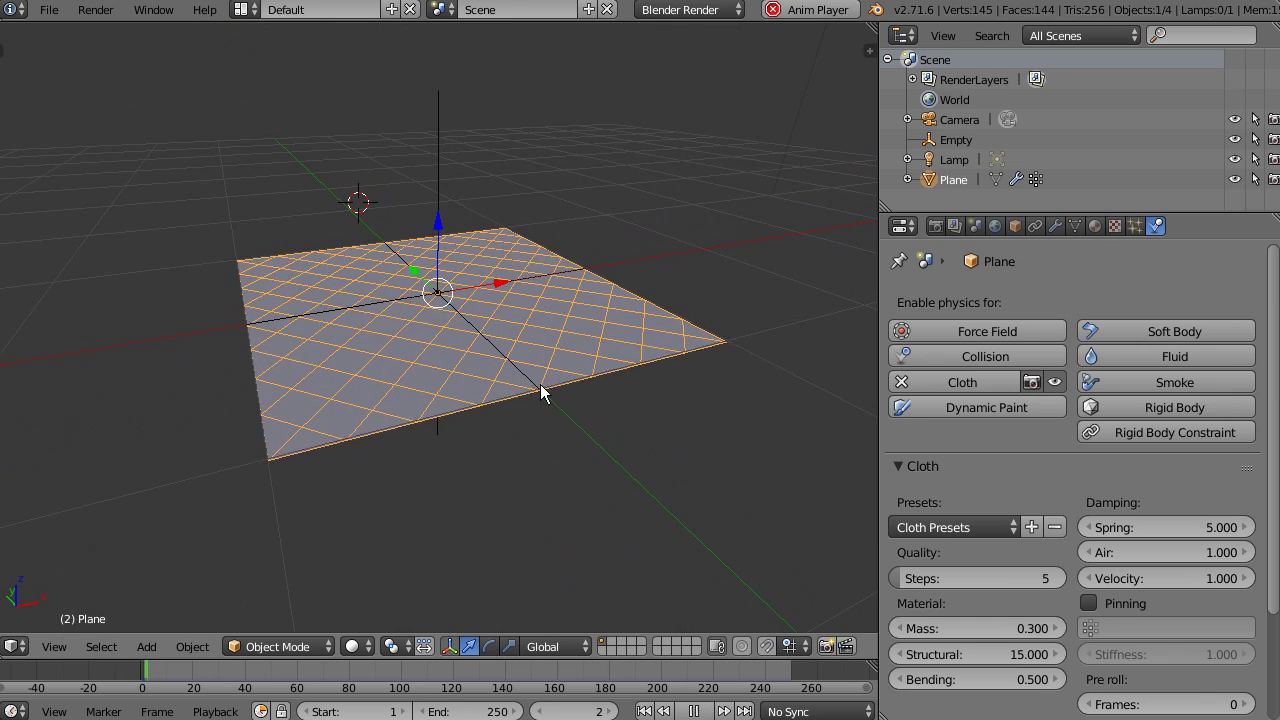
{"action": "key", "text": "Escape"}
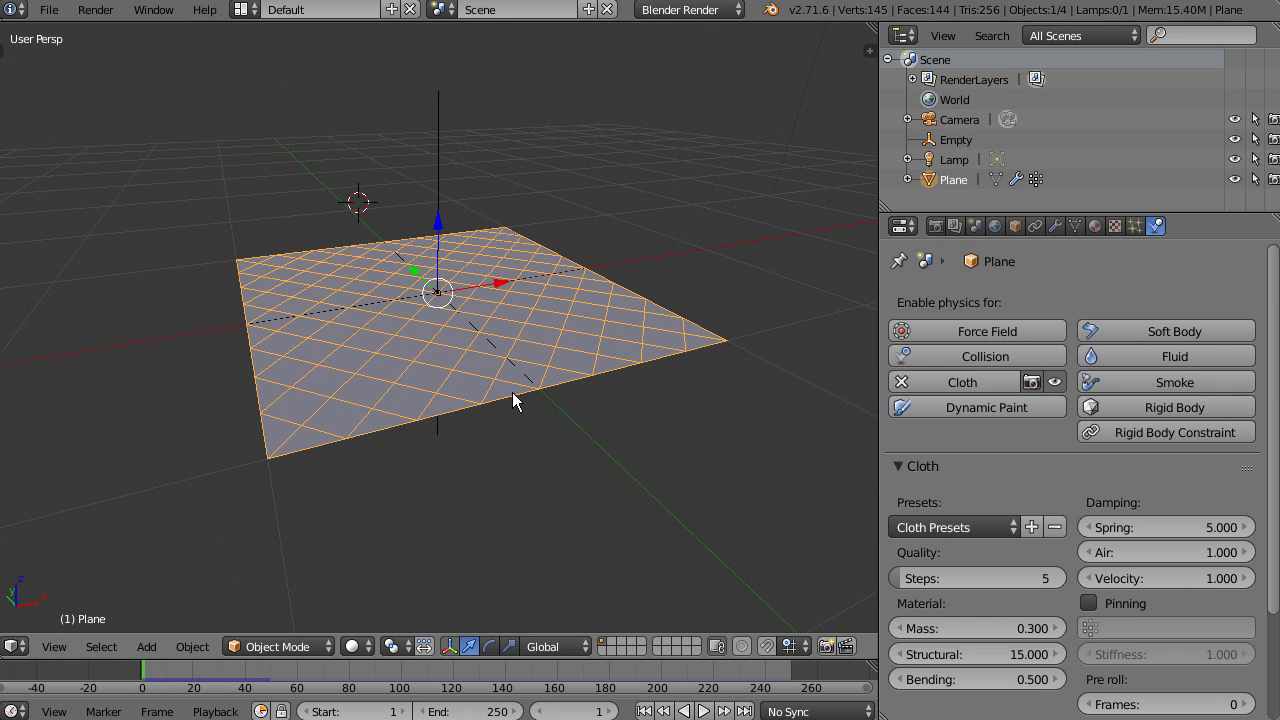
Enable pinning in the plane's cloth settings.
{"action": "scroll", "coordinate": [1042, 387], "scroll_direction": "down", "scroll_amount": 1}
{"action": "scroll", "coordinate": [1042, 384], "scroll_direction": "down", "scroll_amount": 3}
{"action": "left_click", "coordinate": [1089, 465]}
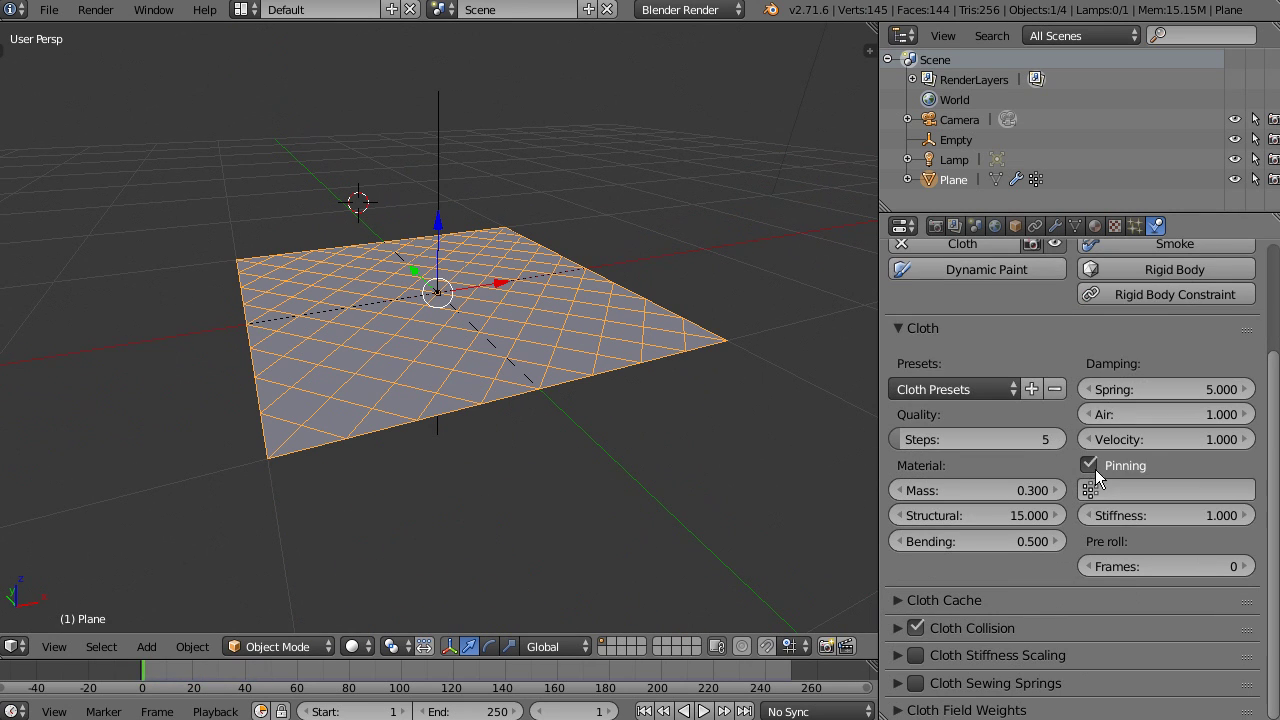
{"action": "left_click", "coordinate": [1132, 485]}
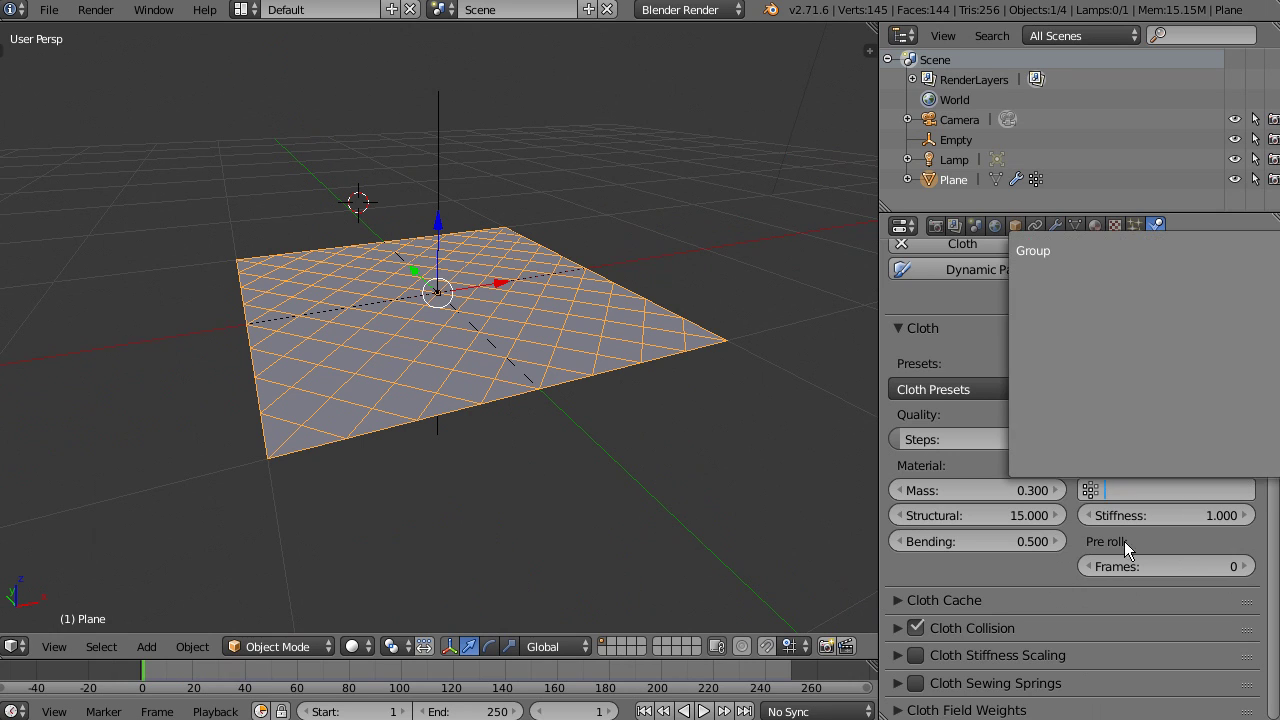
{"action": "left_click", "coordinate": [930, 367]}
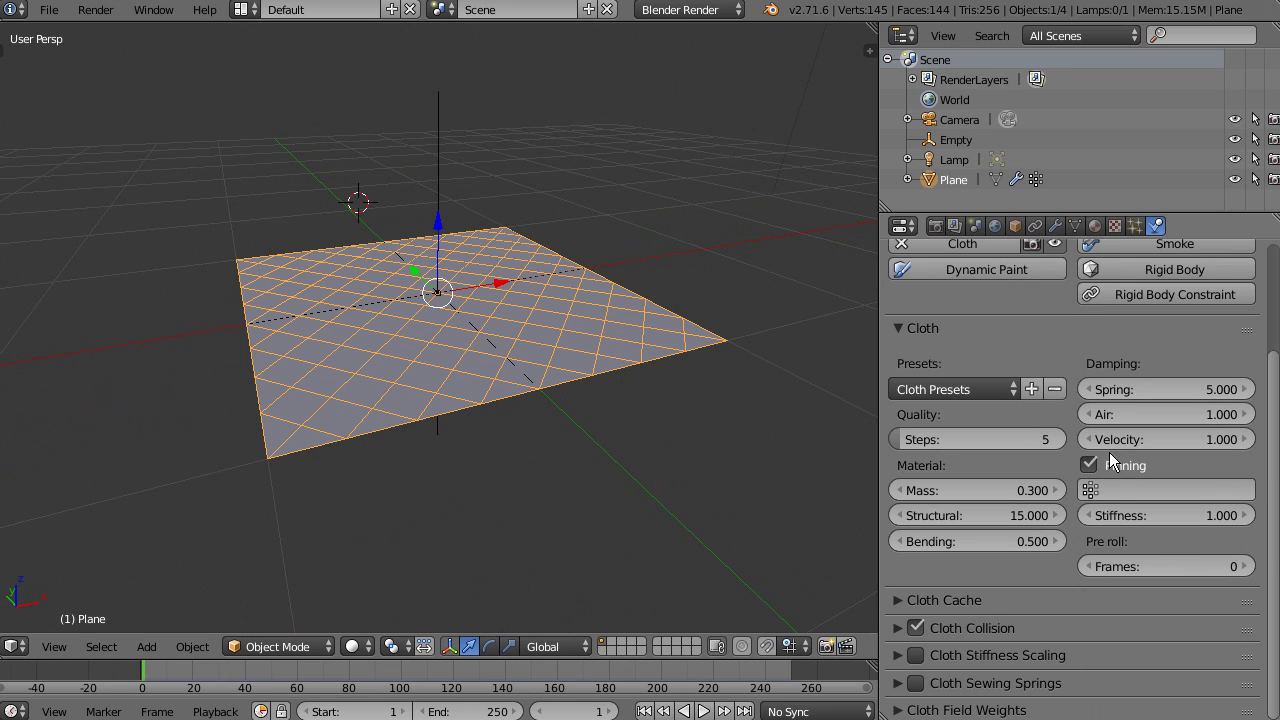
Rename the plane's vertex group to POINTS.
{"action": "left_click", "coordinate": [1075, 226]}
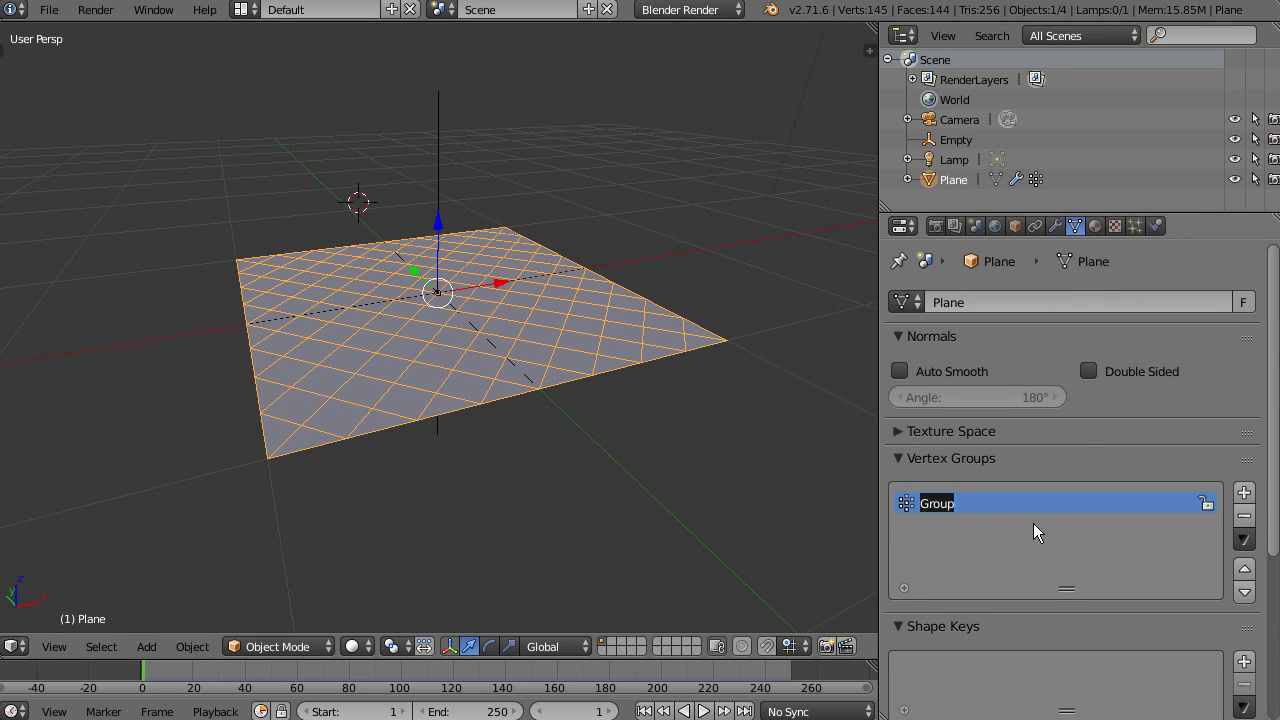
{"action": "type", "text": "POINTS"}
{"action": "key", "text": "Return"}
Choose the POINTS vertex group for the cloth pinning and play the simulation.
{"action": "left_click", "coordinate": [1135, 226]}
{"action": "left_click", "coordinate": [1156, 226]}
{"action": "left_click", "coordinate": [1102, 494]}
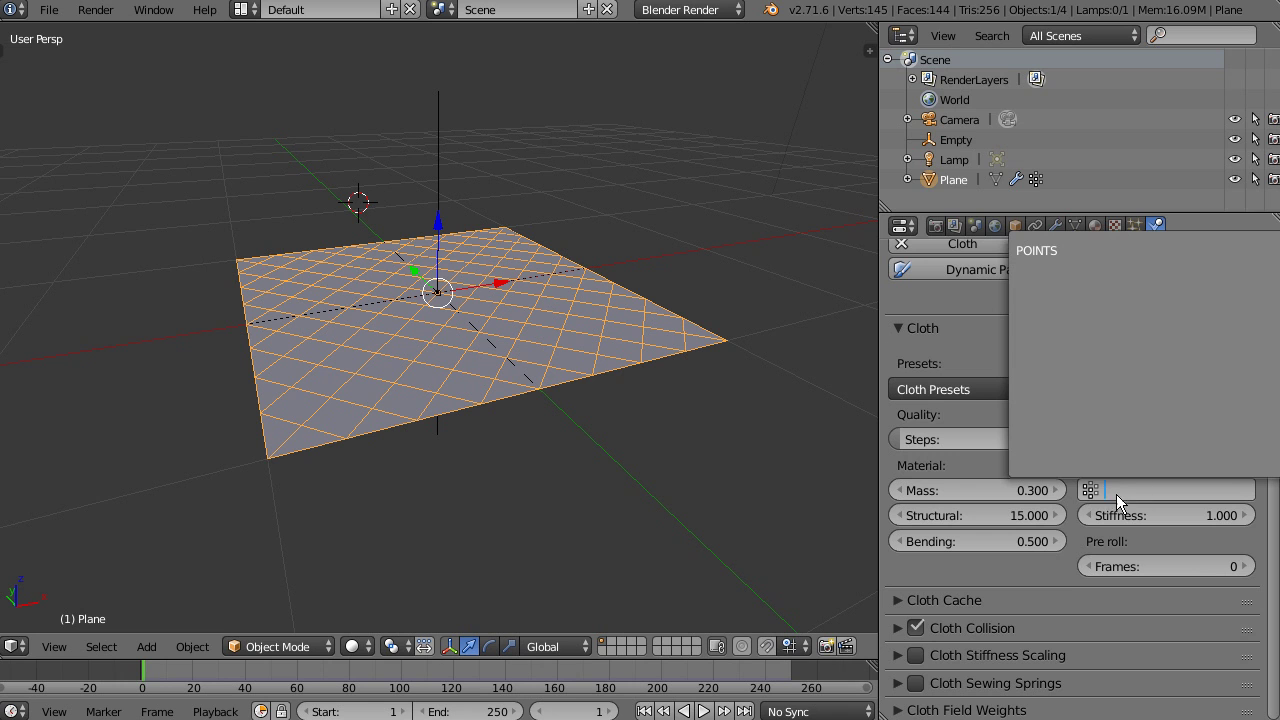
{"action": "left_click", "coordinate": [1077, 251]}
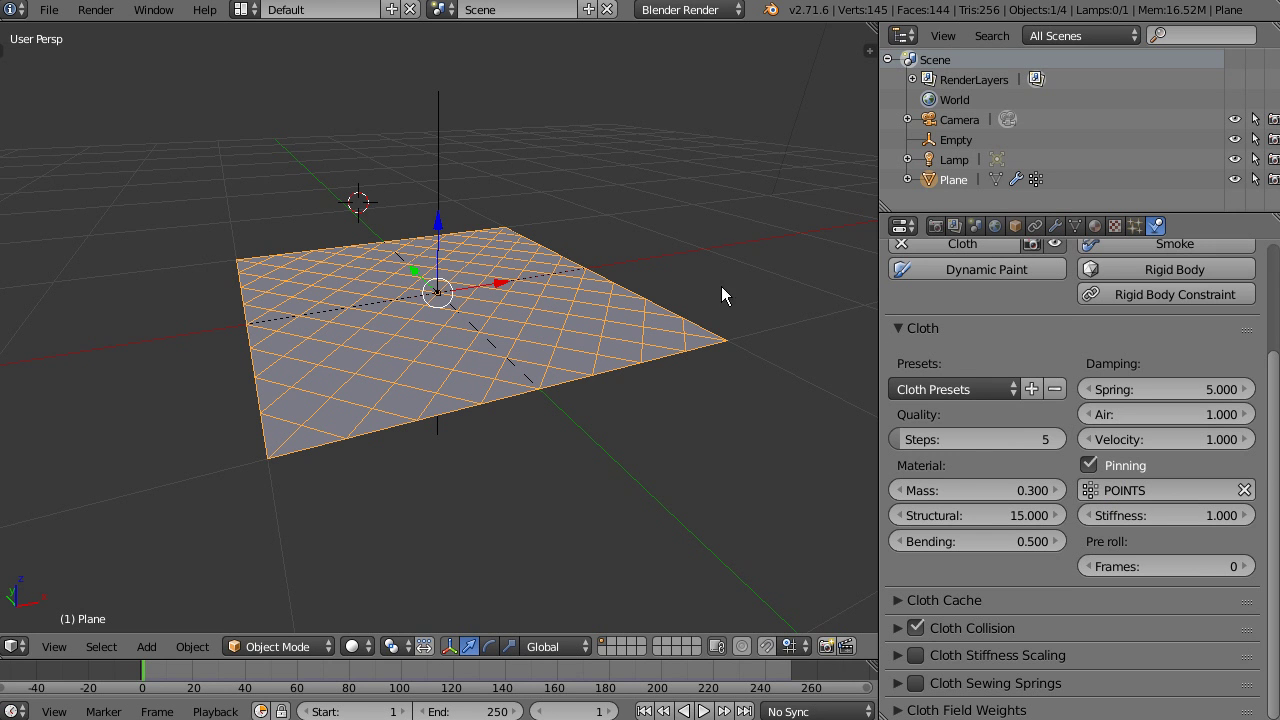
{"action": "key", "text": "alt+a"}
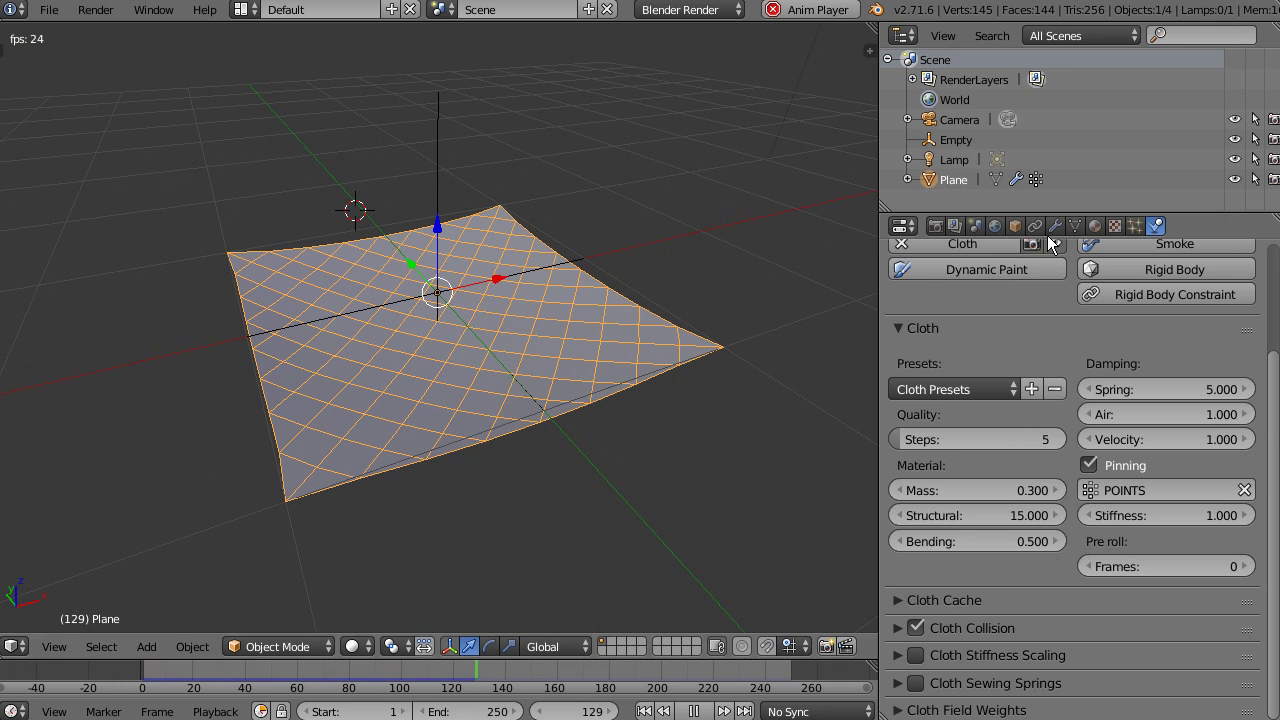
Set the cloth's mass to 8 while the simulation is playing.
{"action": "left_click", "coordinate": [1075, 227]}
{"action": "left_click", "coordinate": [1154, 227]}
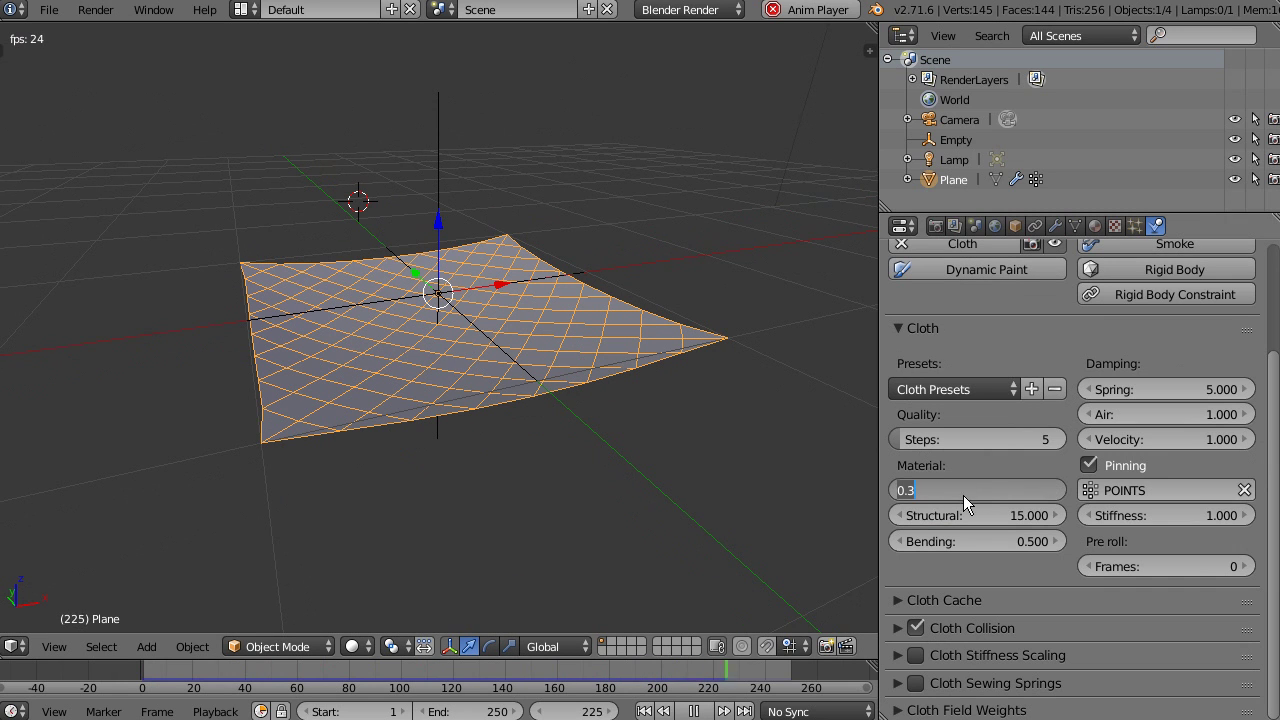
{"action": "type", "text": "8"}
{"action": "key", "text": "Return"}
Try a structural stiffness of 29 and a bending stiffness of 1 on the cloth.
{"action": "left_click", "coordinate": [960, 522]}
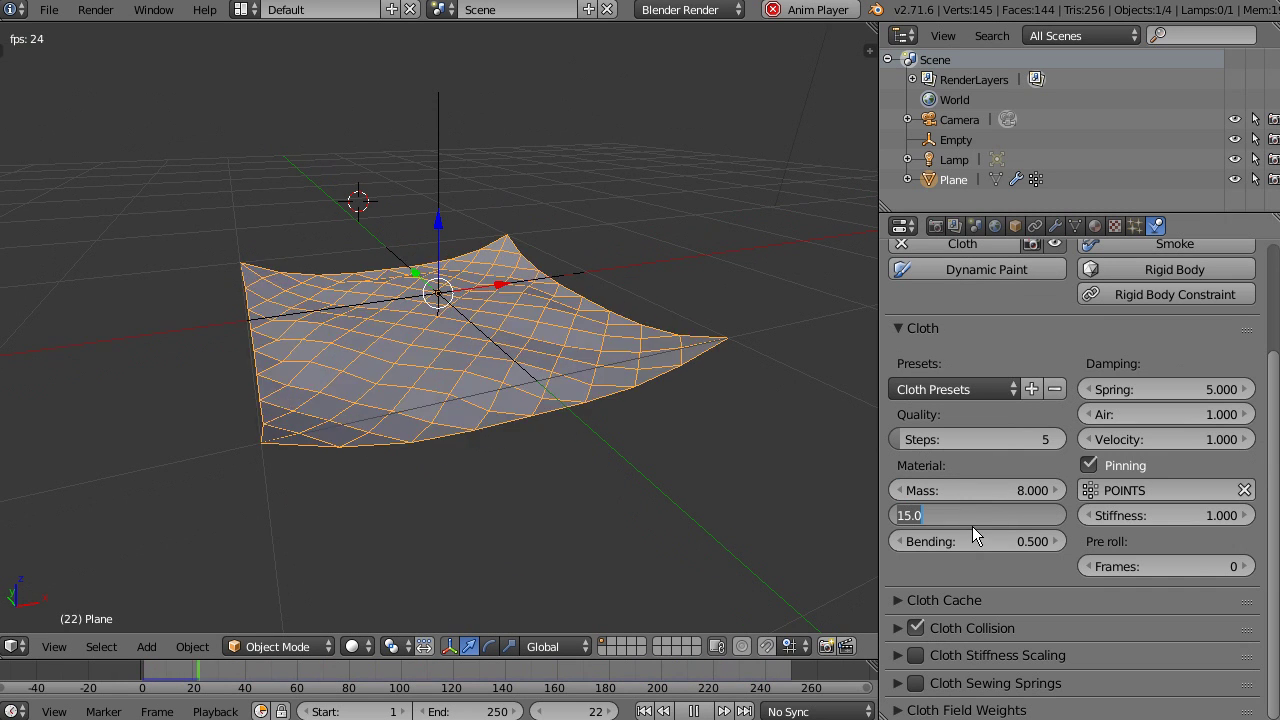
{"action": "type", "text": "29"}
{"action": "key", "text": "Return"}
{"action": "left_click", "coordinate": [990, 539]}
{"action": "type", "text": "1"}
{"action": "key", "text": "Return"}
Set the cloth's structural stiffness to 3.4 and its bending stiffness to 11.
{"action": "left_click_drag", "start_coordinate": [968, 517], "coordinate": [865, 525]}
{"action": "left_click", "coordinate": [986, 541]}
{"action": "type", "text": "00"}
{"action": "key", "text": "Return"}
{"action": "left_click_drag", "start_coordinate": [963, 512], "coordinate": [986, 546]}
{"action": "mouse_move", "coordinate": [518, 315]}
{"action": "middle_mouse_down"}
{"action": "mouse_move", "coordinate": [482, 362]}
{"action": "mouse_move", "coordinate": [540, 325]}
{"action": "middle_mouse_up"}
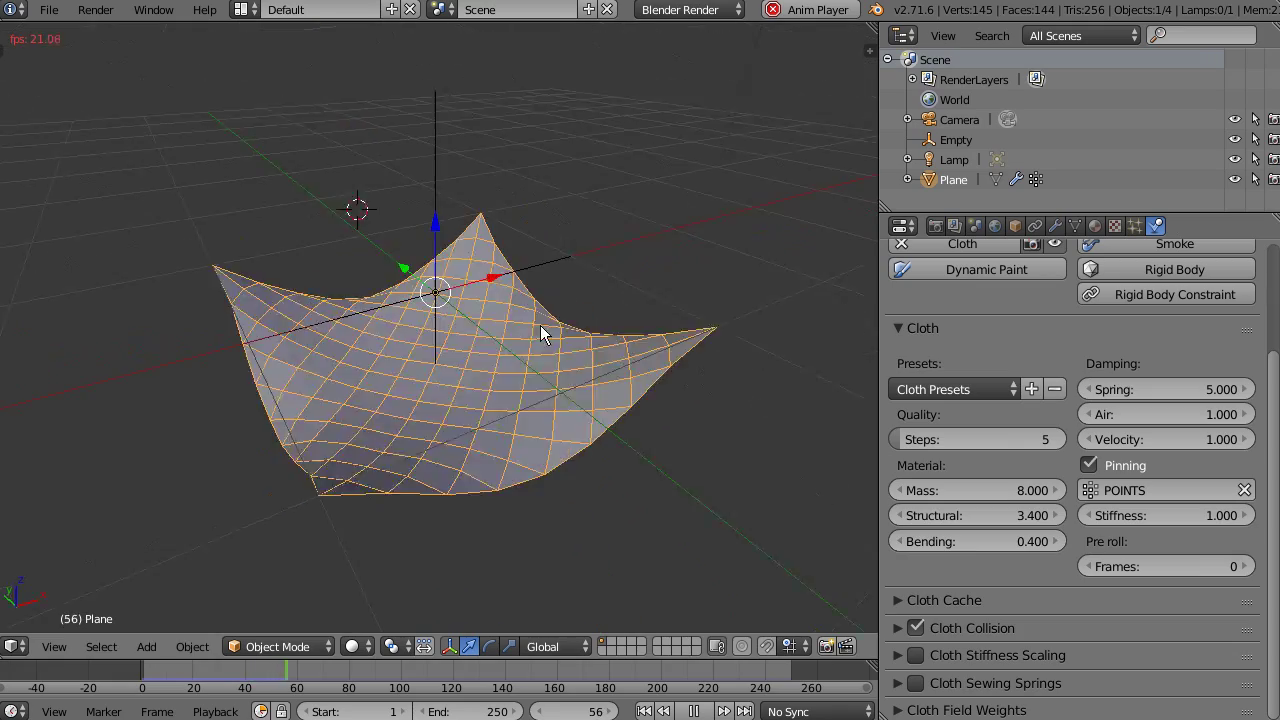
{"action": "left_click_drag", "start_coordinate": [987, 540], "coordinate": [1055, 523]}
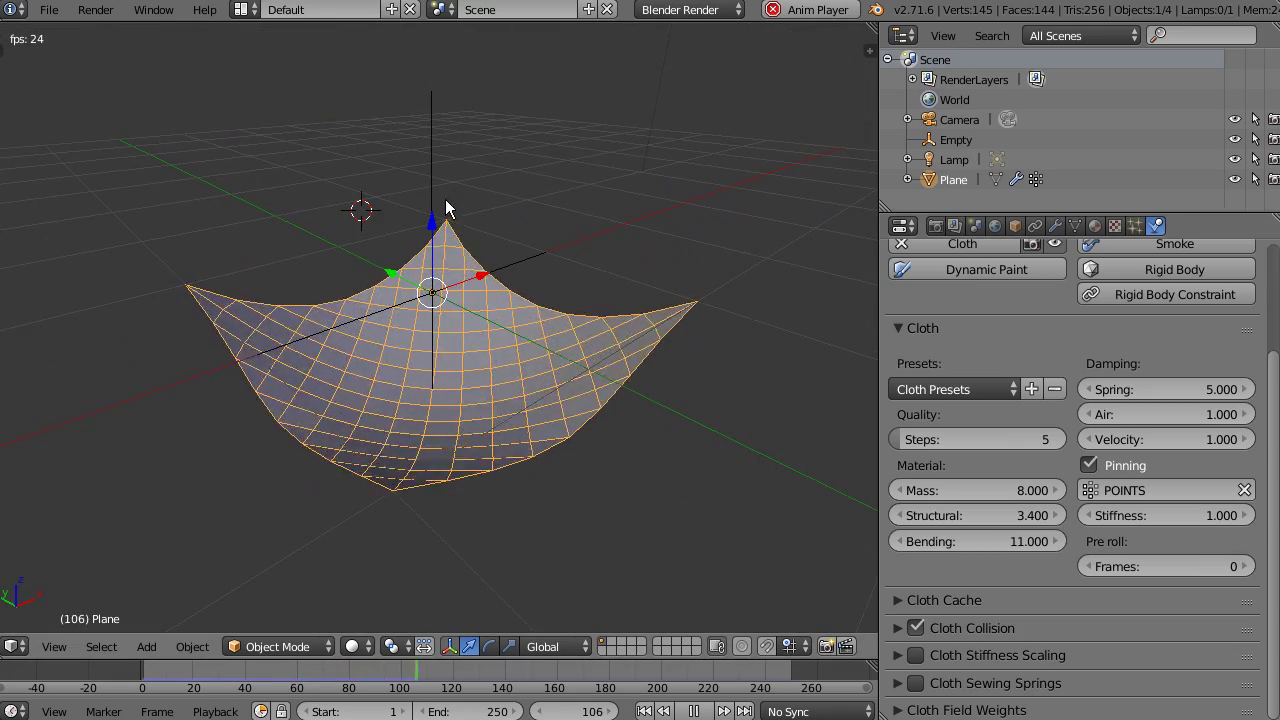
Try scaling the empty to test how it pulls the cloth's pinned corners, and cancel the scaling.
{"action": "right_click", "coordinate": [440, 210]}
{"action": "scroll", "coordinate": [541, 270], "scroll_direction": "down", "scroll_amount": 1}
{"action": "middle_click_drag", "start_coordinate": [543, 279], "coordinate": [567, 311]}
{"action": "scroll", "coordinate": [486, 312], "scroll_direction": "up", "scroll_amount": 3}
{"action": "scroll", "coordinate": [567, 311], "scroll_direction": "down", "scroll_amount": 1}
{"action": "key", "text": "s"}
{"action": "right_click", "coordinate": [600, 240]}
{"action": "middle_click_drag", "start_coordinate": [526, 398], "coordinate": [511, 429]}
{"action": "scroll", "coordinate": [511, 429], "scroll_direction": "down", "scroll_amount": 2}
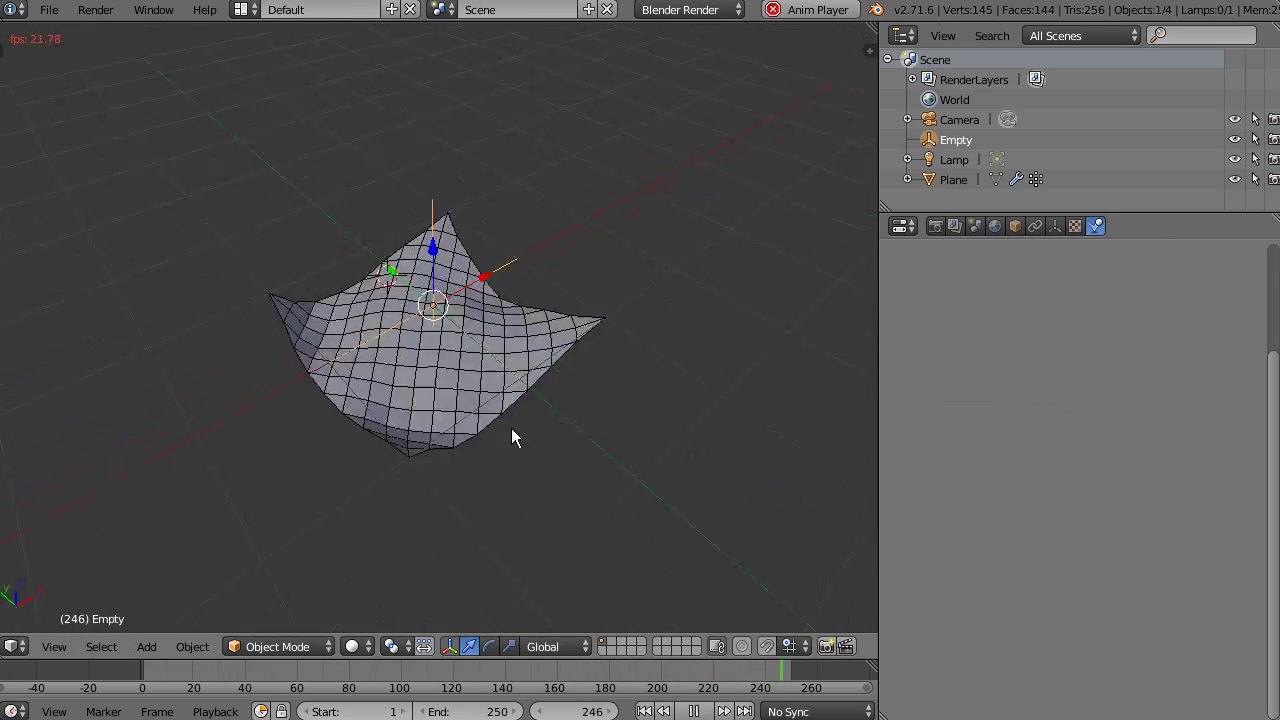
Select the plane and turn off its Draw All Edges display option.
{"action": "scroll", "coordinate": [505, 410], "scroll_direction": "up", "scroll_amount": 4}
{"action": "right_click", "coordinate": [585, 432]}
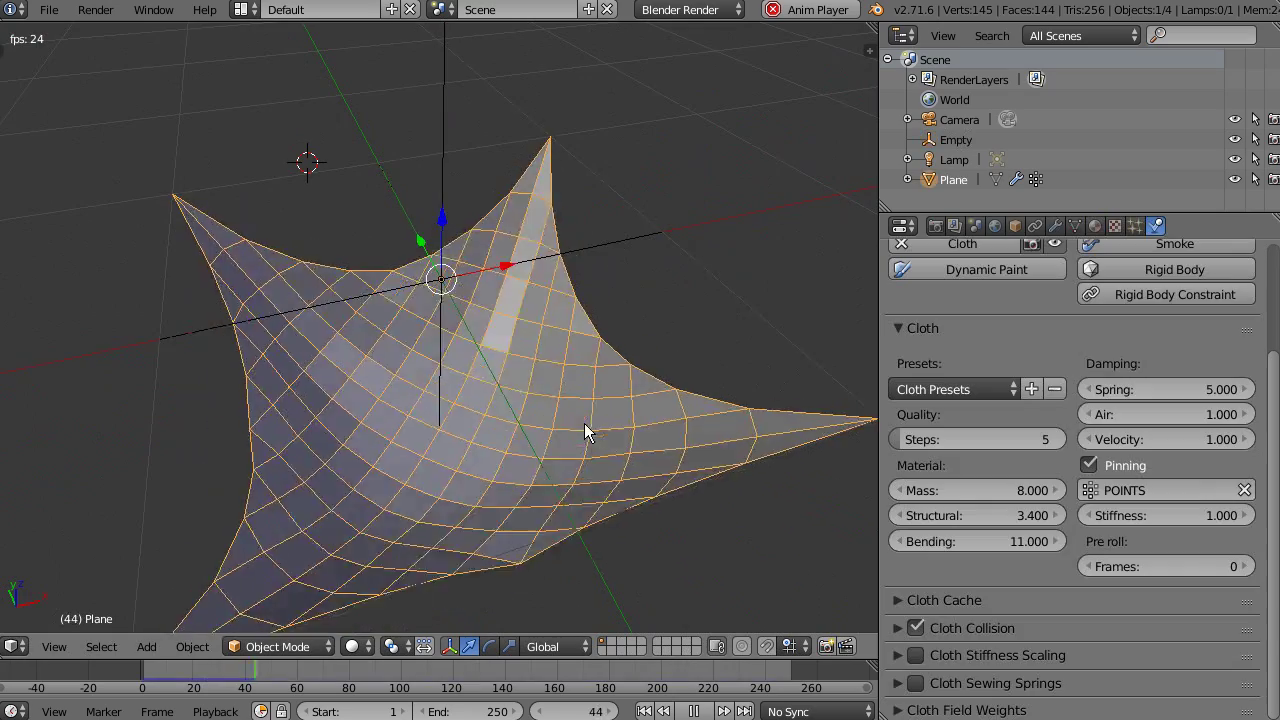
{"action": "left_click", "coordinate": [1055, 226]}
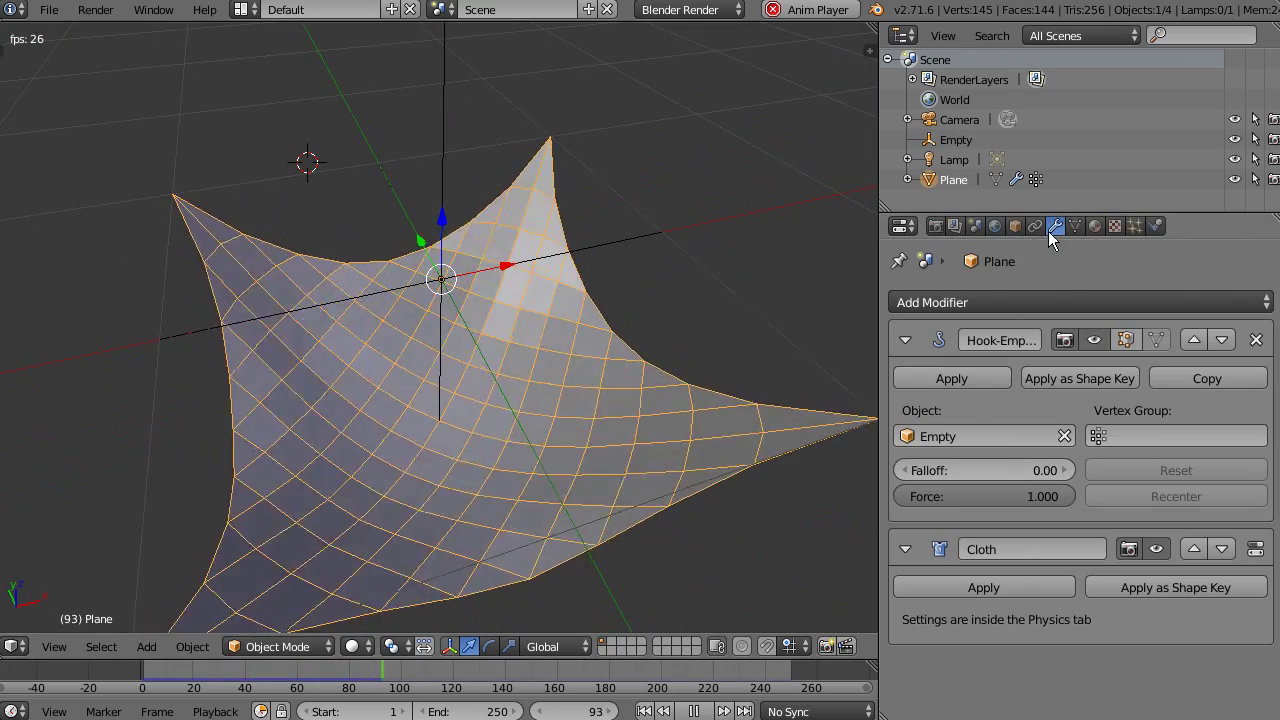
{"action": "left_click", "coordinate": [1015, 226]}
{"action": "scroll", "coordinate": [983, 300], "scroll_direction": "down", "scroll_amount": 2}
{"action": "left_click", "coordinate": [900, 498]}
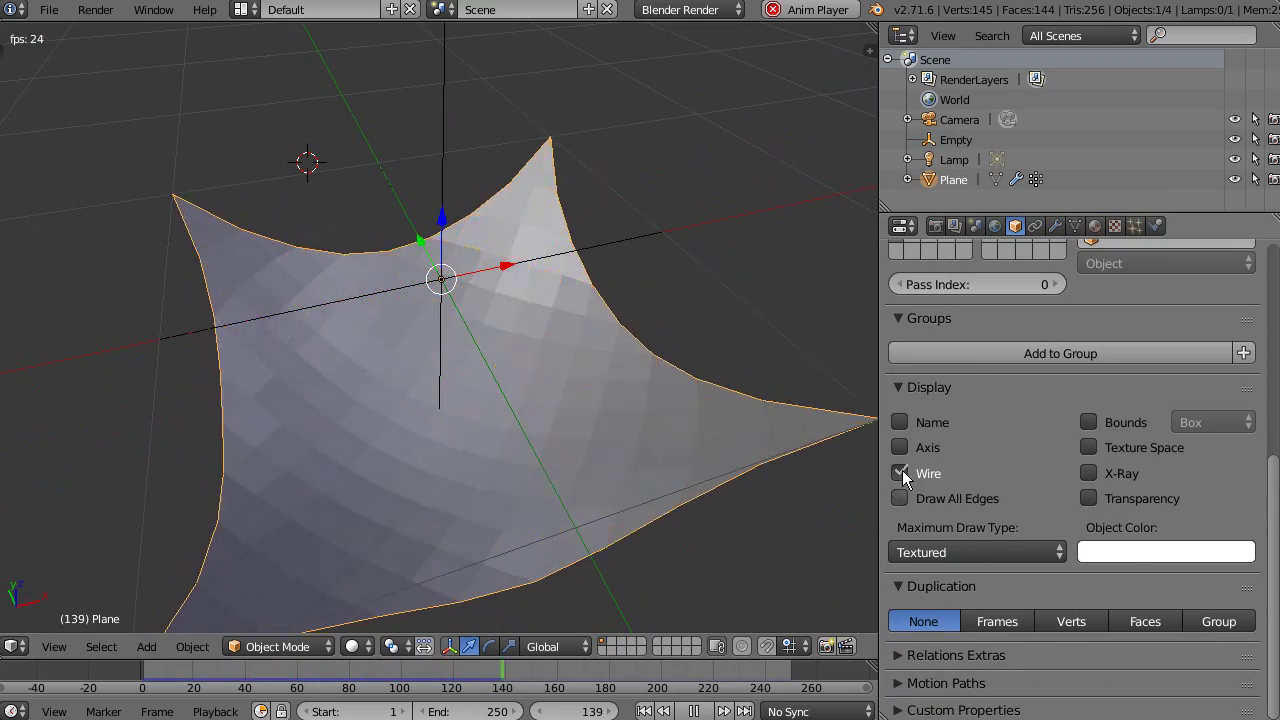
Add a Wireframe modifier to the plane and examine the resulting net up close.
{"action": "left_click", "coordinate": [1055, 226]}
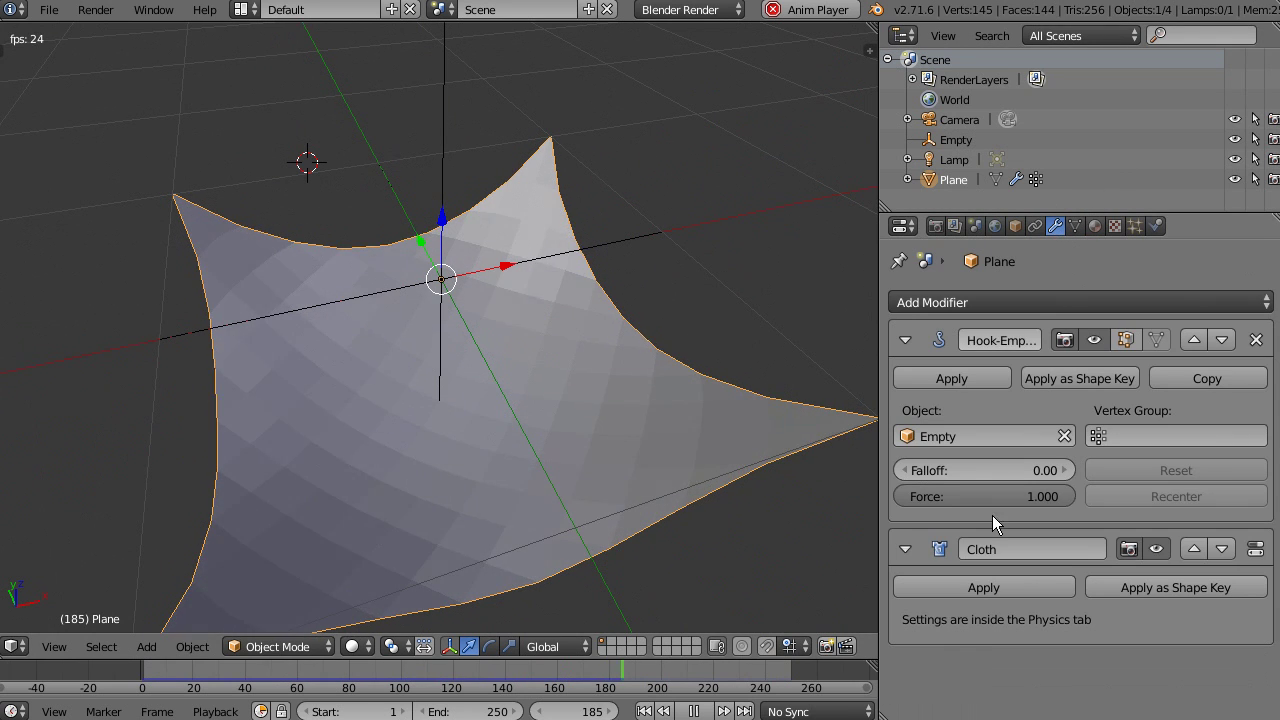
{"action": "left_click", "coordinate": [977, 304]}
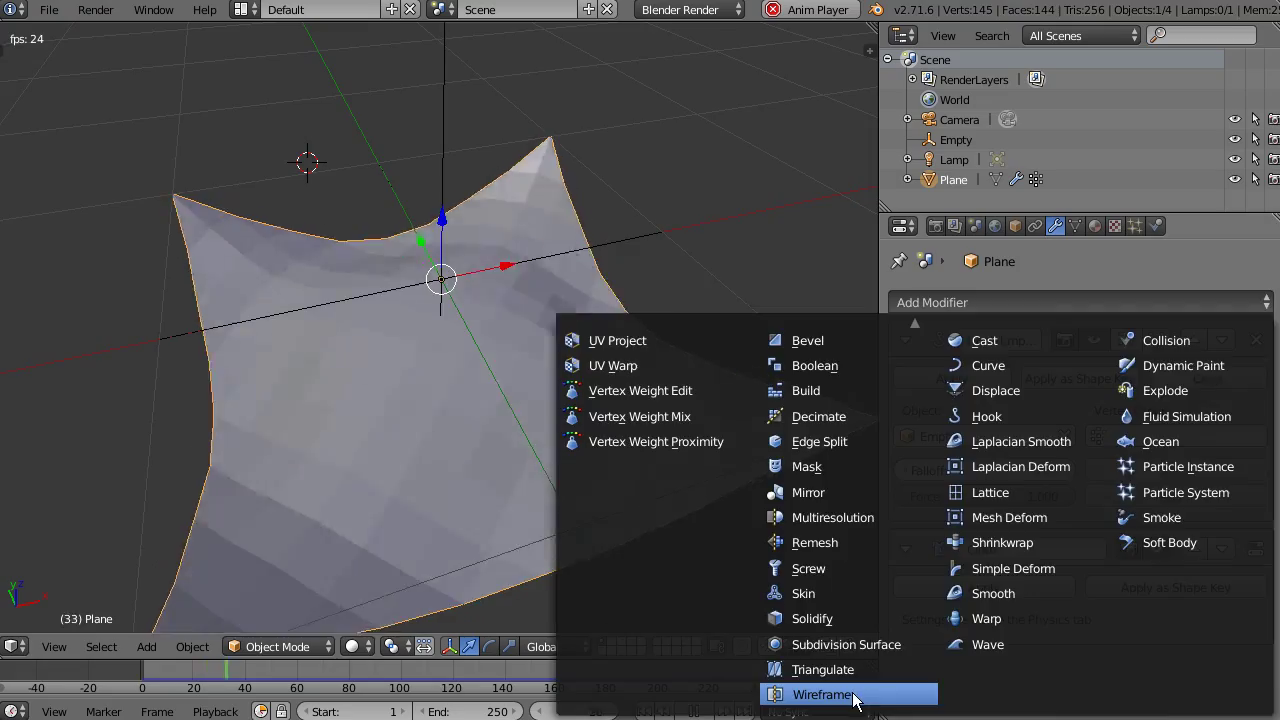
{"action": "left_click", "coordinate": [850, 694]}
{"action": "middle_click_drag", "start_coordinate": [629, 479], "coordinate": [668, 308], "text": "shift"}
{"action": "middle_click_drag", "start_coordinate": [655, 410], "coordinate": [590, 520], "text": "ctrl"}
{"action": "middle_click_drag", "start_coordinate": [462, 498], "coordinate": [498, 452], "text": "shift"}
{"action": "scroll", "coordinate": [480, 458], "scroll_direction": "down", "scroll_amount": 1}
{"action": "middle_click_drag", "start_coordinate": [500, 250], "coordinate": [568, 200]}
{"action": "scroll", "coordinate": [524, 318], "scroll_direction": "up", "scroll_amount": 4}
{"action": "middle_click_drag", "start_coordinate": [506, 409], "coordinate": [541, 329], "text": "shift"}
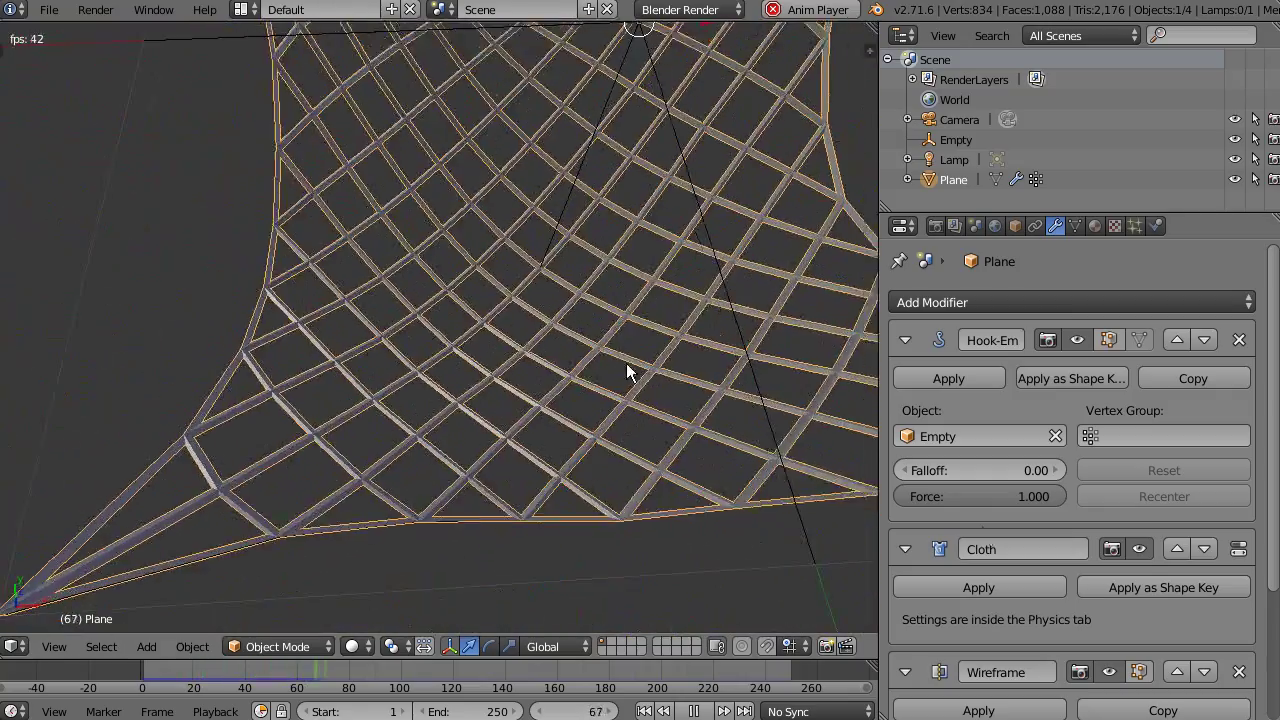
Reduce the Wireframe modifier's thickness and clear the selection.
{"action": "scroll", "coordinate": [974, 496], "scroll_direction": "down", "scroll_amount": 5}
{"action": "left_click_drag", "start_coordinate": [1029, 550], "coordinate": [891, 551]}
{"action": "key", "text": "a"}
{"action": "scroll", "coordinate": [670, 385], "scroll_direction": "up", "scroll_amount": 2}
{"action": "middle_click_drag", "start_coordinate": [671, 357], "coordinate": [630, 388], "text": "shift"}
{"action": "key", "text": "a"}
{"action": "key", "text": "shift+a"}
{"action": "left_click", "coordinate": [787, 329]}
{"action": "key", "text": "a"}
Try scaling the empty in and out during playback to test how the net reacts.
{"action": "right_click", "coordinate": [421, 192]}
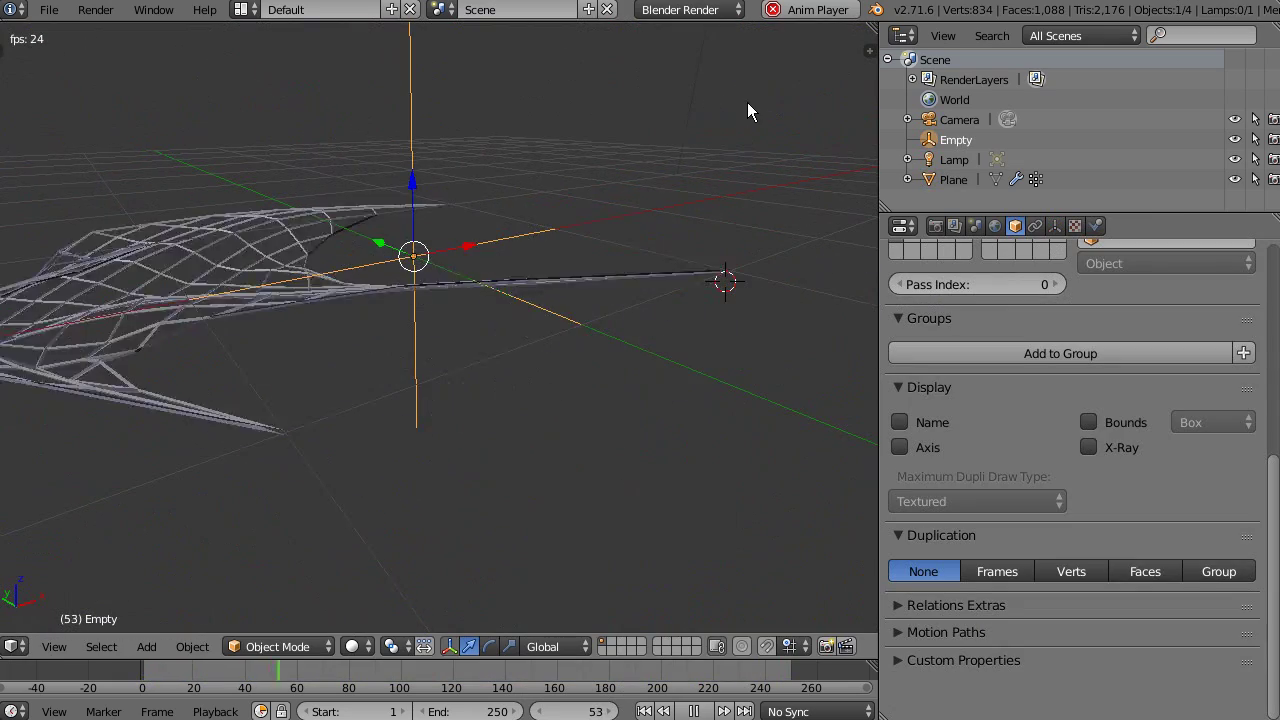
{"action": "key", "text": "s"}
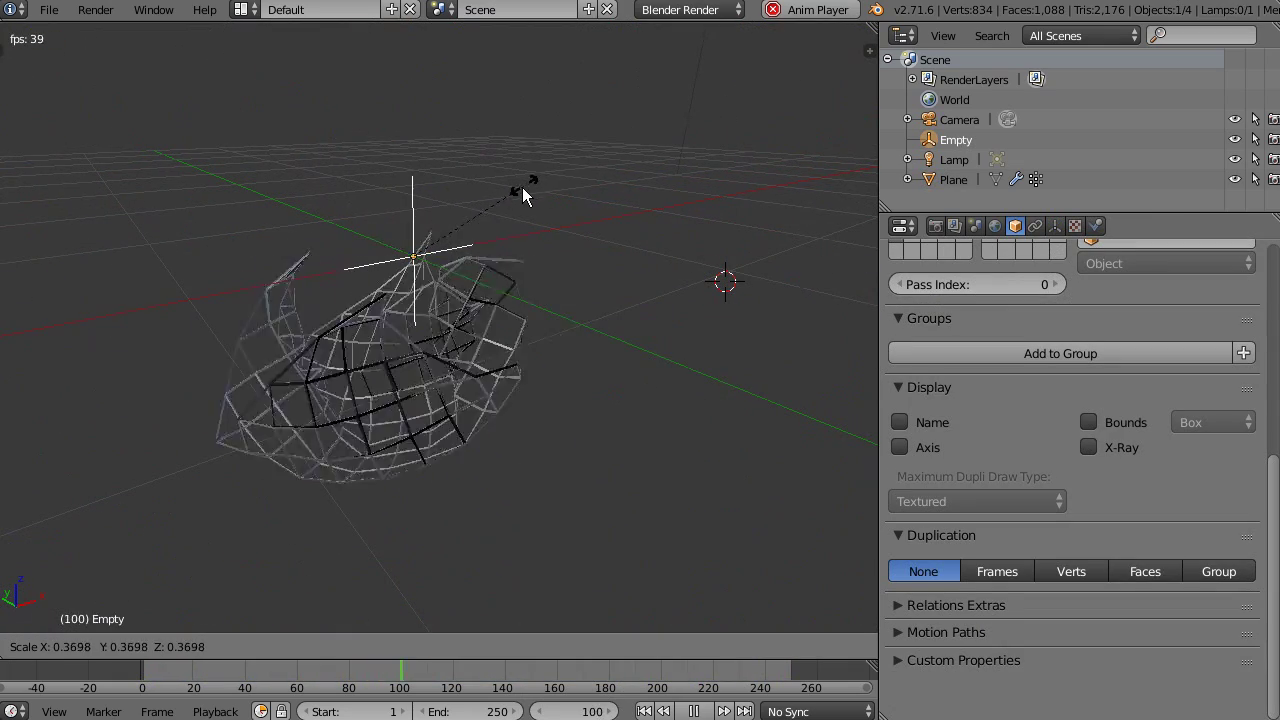
{"action": "left_click", "coordinate": [638, 147]}
{"action": "middle_click_drag", "start_coordinate": [602, 262], "coordinate": [574, 250]}
{"action": "scroll", "coordinate": [576, 318], "scroll_direction": "up", "scroll_amount": 2}
{"action": "scroll", "coordinate": [577, 334], "scroll_direction": "down", "scroll_amount": 1}
{"action": "scroll", "coordinate": [577, 334], "scroll_direction": "down", "scroll_amount": 1}
{"action": "mouse_move", "coordinate": [490, 362]}
{"action": "middle_mouse_down"}
{"action": "mouse_move", "coordinate": [451, 354]}
{"action": "mouse_move", "coordinate": [451, 381]}
{"action": "mouse_move", "coordinate": [436, 372]}
{"action": "middle_mouse_up"}
Try shrinking the empty to about a quarter of its size to gather the net's corners.
{"action": "left_click", "coordinate": [1035, 226]}
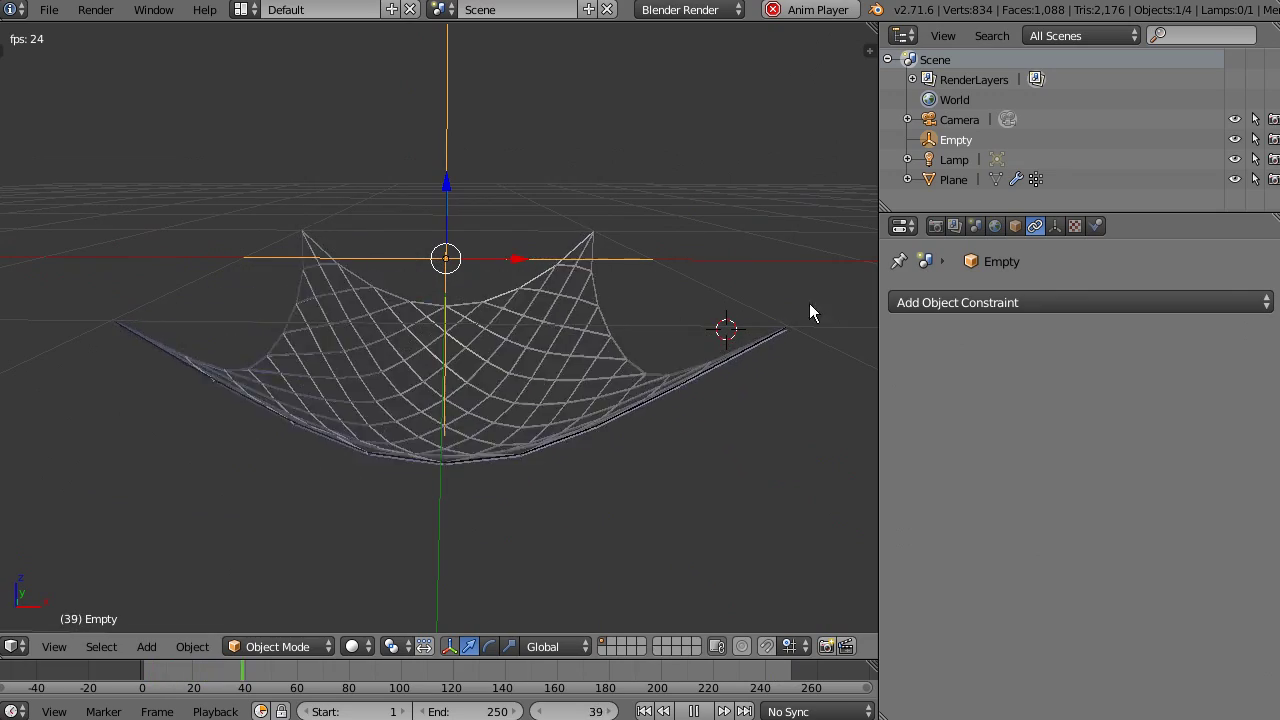
{"action": "right_click", "coordinate": [612, 393]}
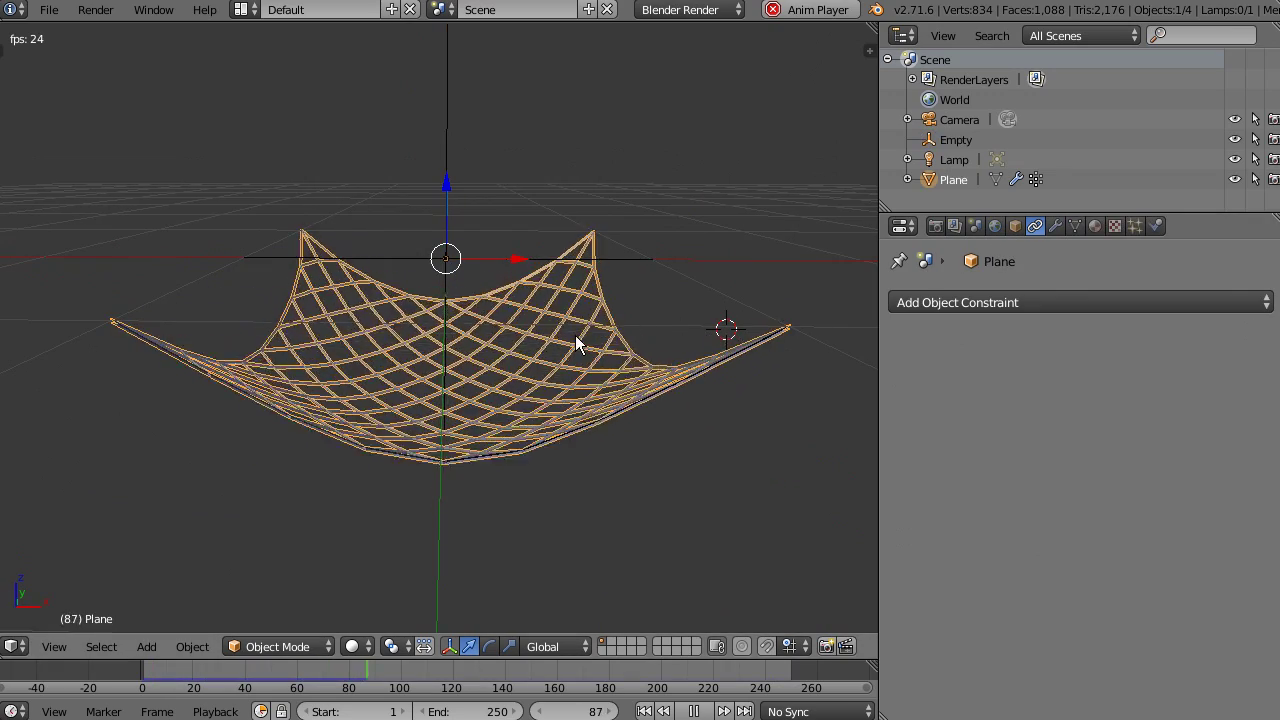
{"action": "right_click", "coordinate": [449, 257]}
{"action": "middle_click_drag", "start_coordinate": [477, 366], "coordinate": [657, 345]}
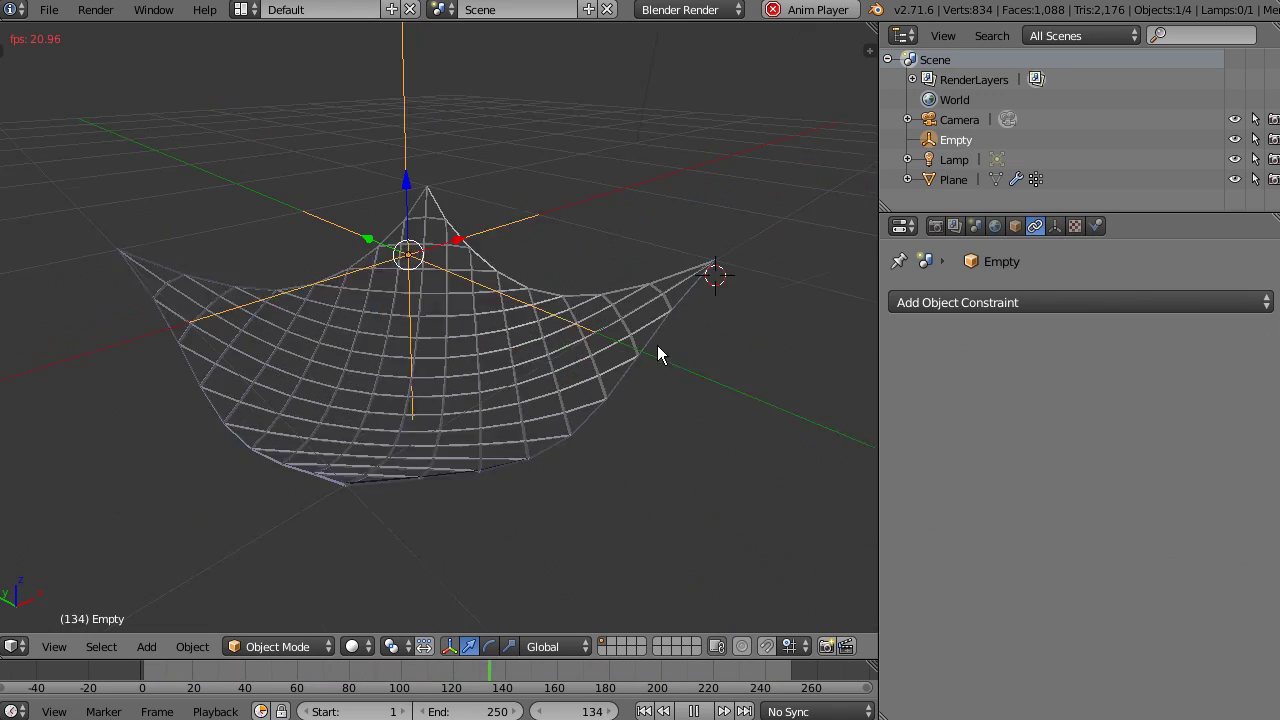
{"action": "key", "text": "s"}
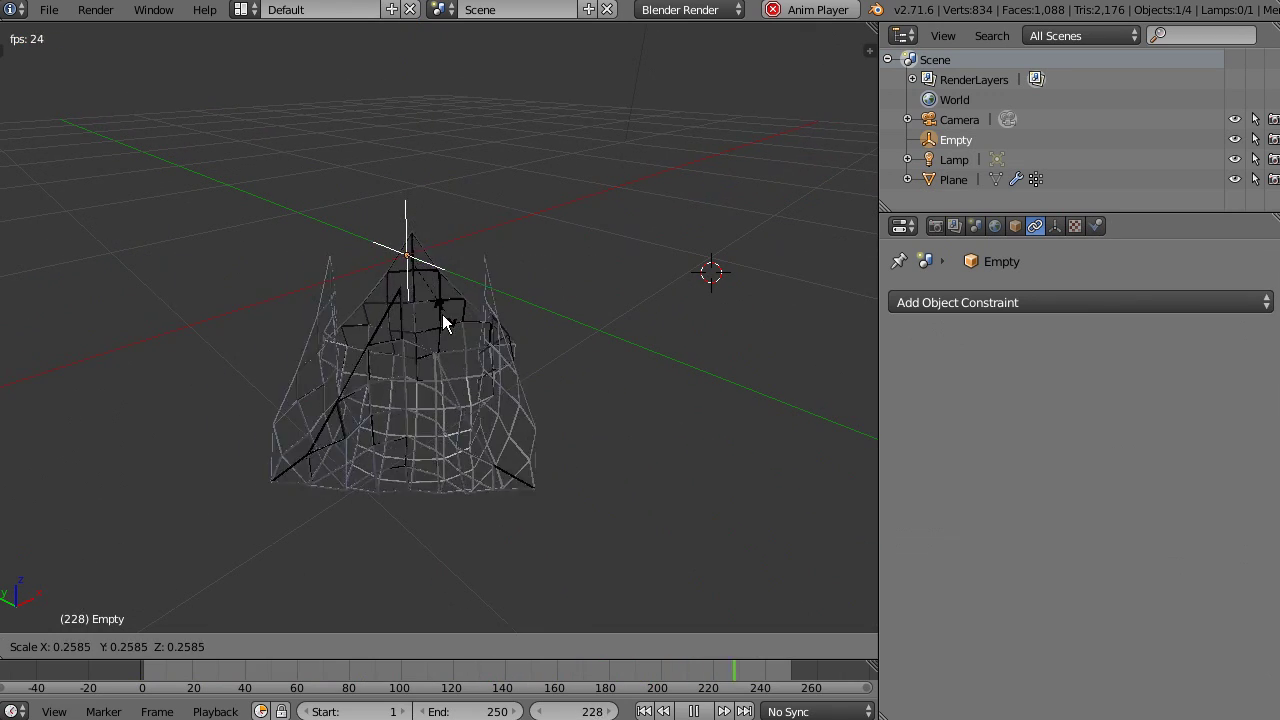
{"action": "left_click", "coordinate": [416, 325]}
{"action": "middle_click_drag", "start_coordinate": [431, 500], "coordinate": [648, 240]}
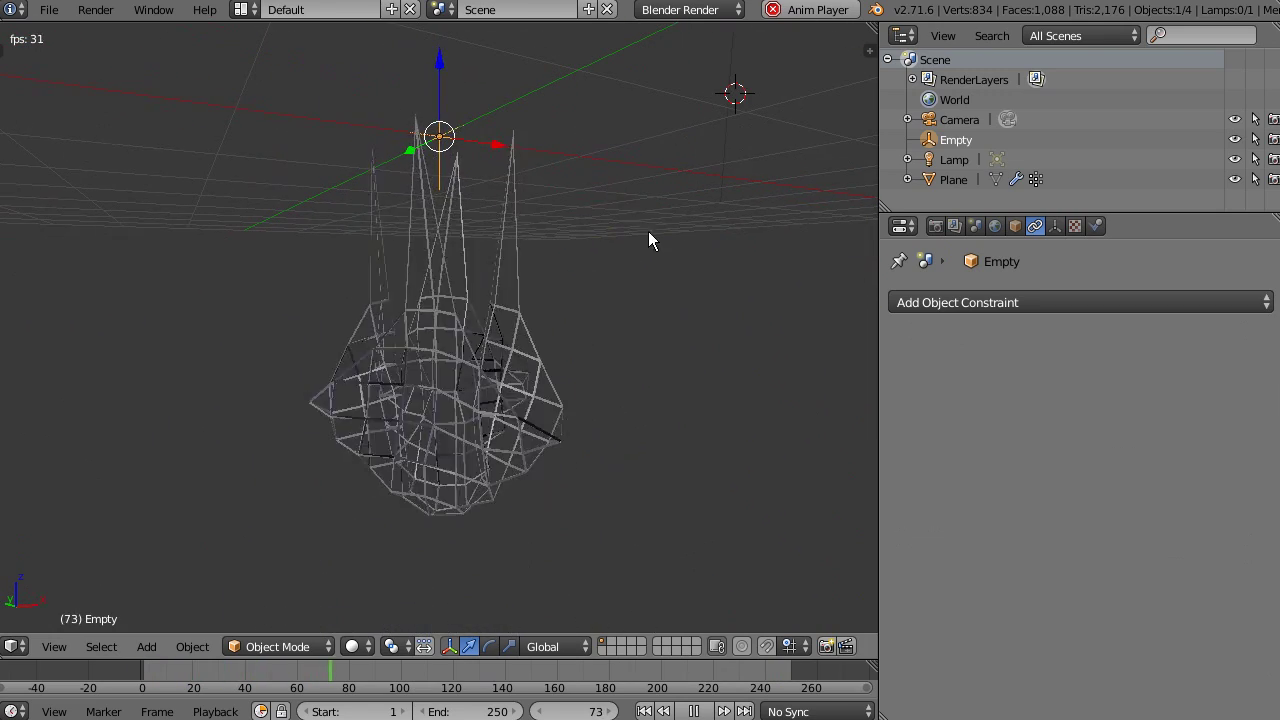
Try another scaling of the empty, and clear its scale.
{"action": "key", "text": "s"}
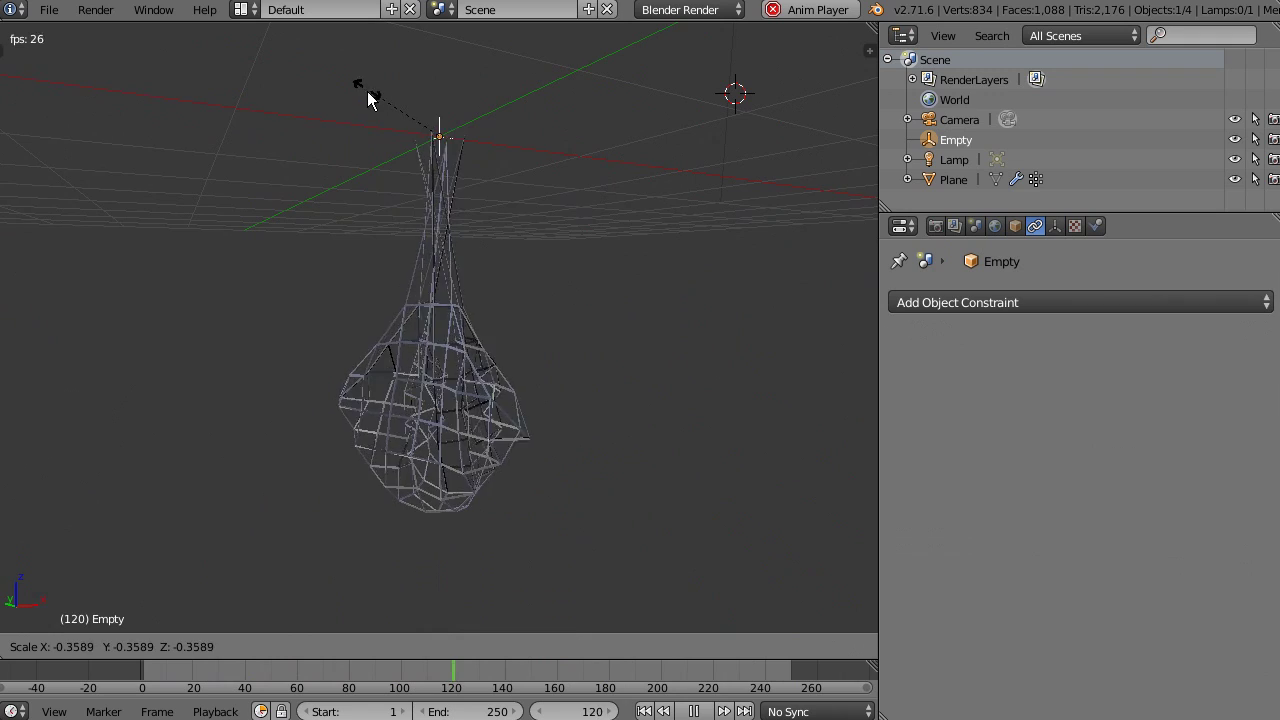
{"action": "left_click", "coordinate": [516, 273]}
{"action": "key", "text": "alt+s"}
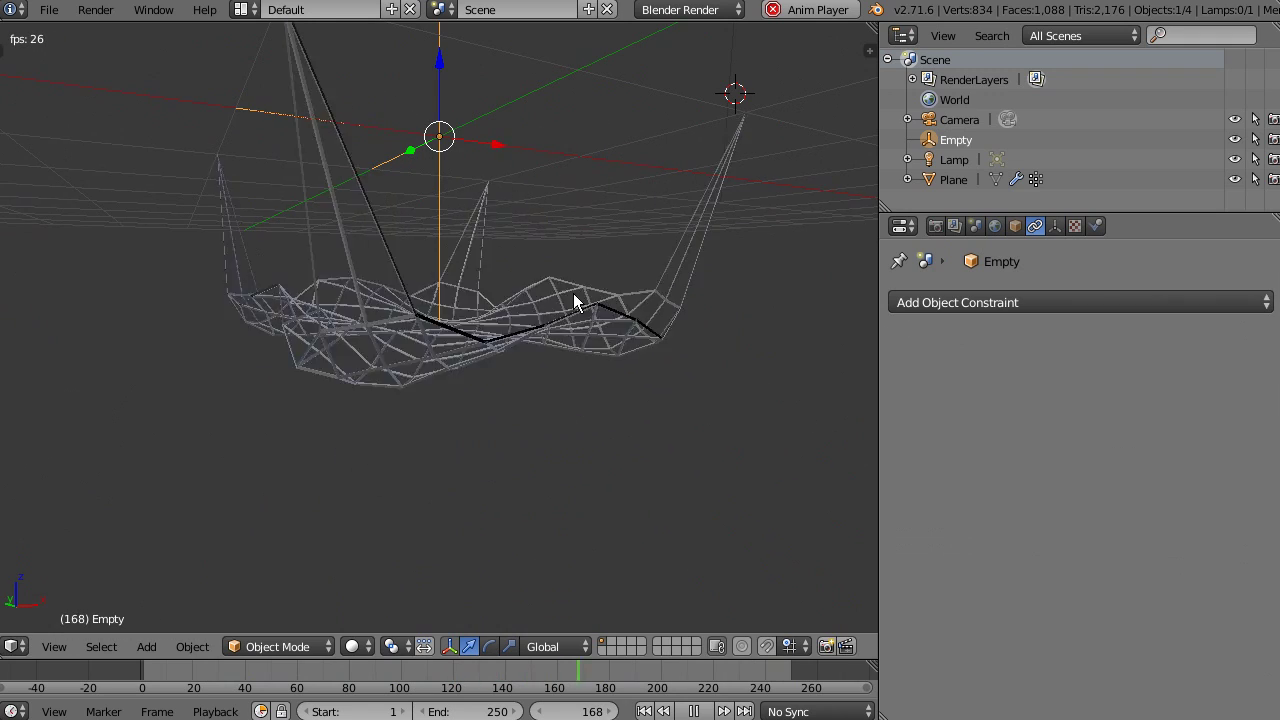
{"action": "middle_click_drag", "start_coordinate": [558, 502], "coordinate": [549, 546]}
Restart the playback near the timeline's start and shrink the empty to draw the net's corners together.
{"action": "left_click", "coordinate": [114, 682]}
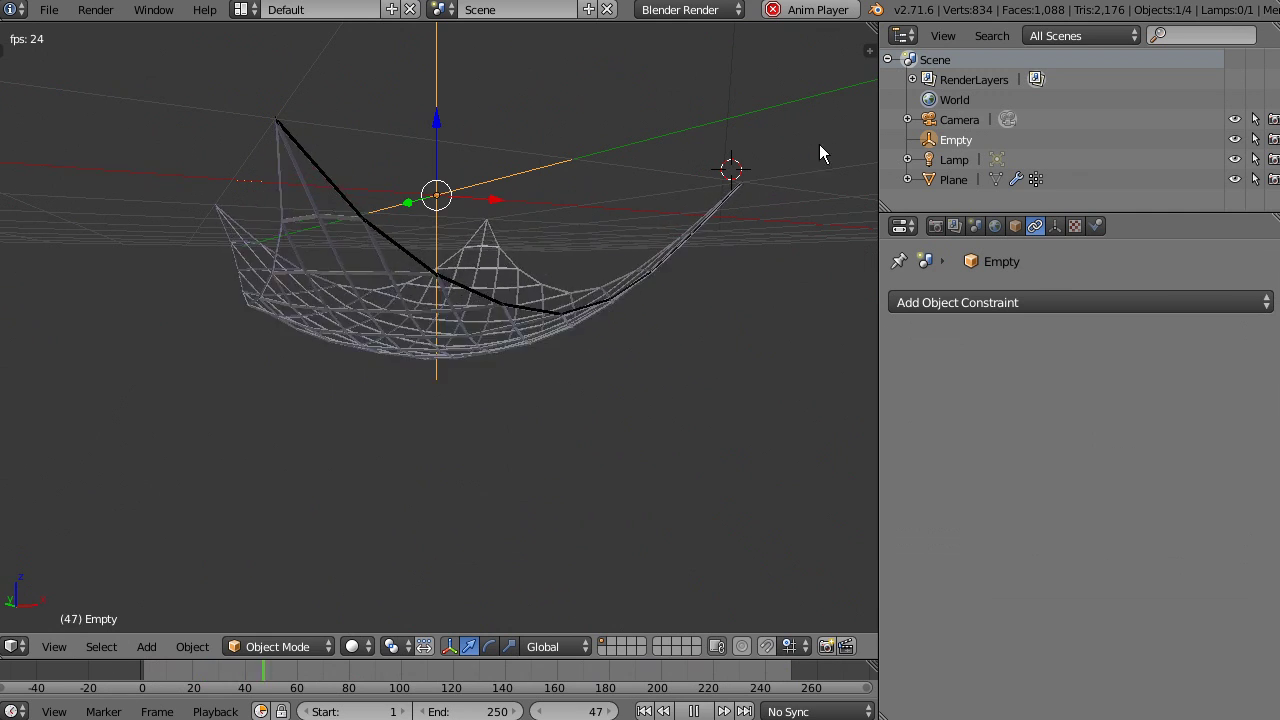
{"action": "key", "text": "s"}
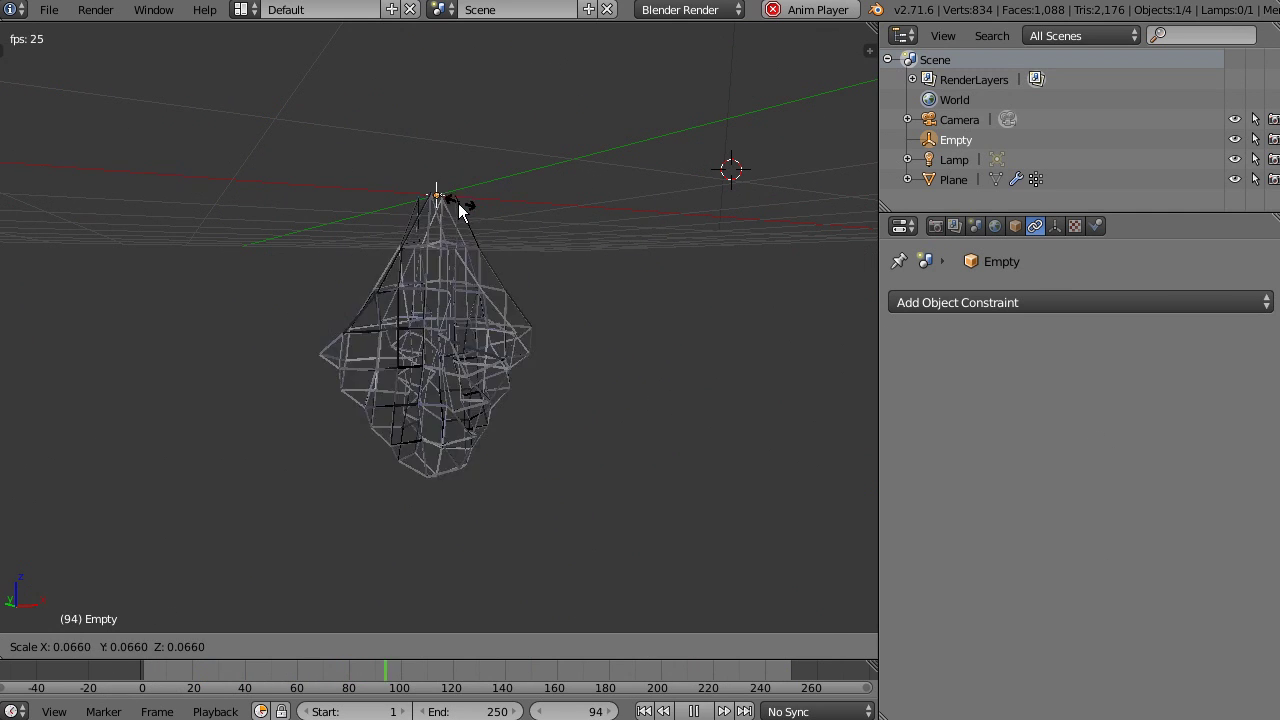
{"action": "left_click", "coordinate": [575, 167]}
Select the net and set its cloth bending stiffness to 22.8.
{"action": "right_click", "coordinate": [535, 325]}
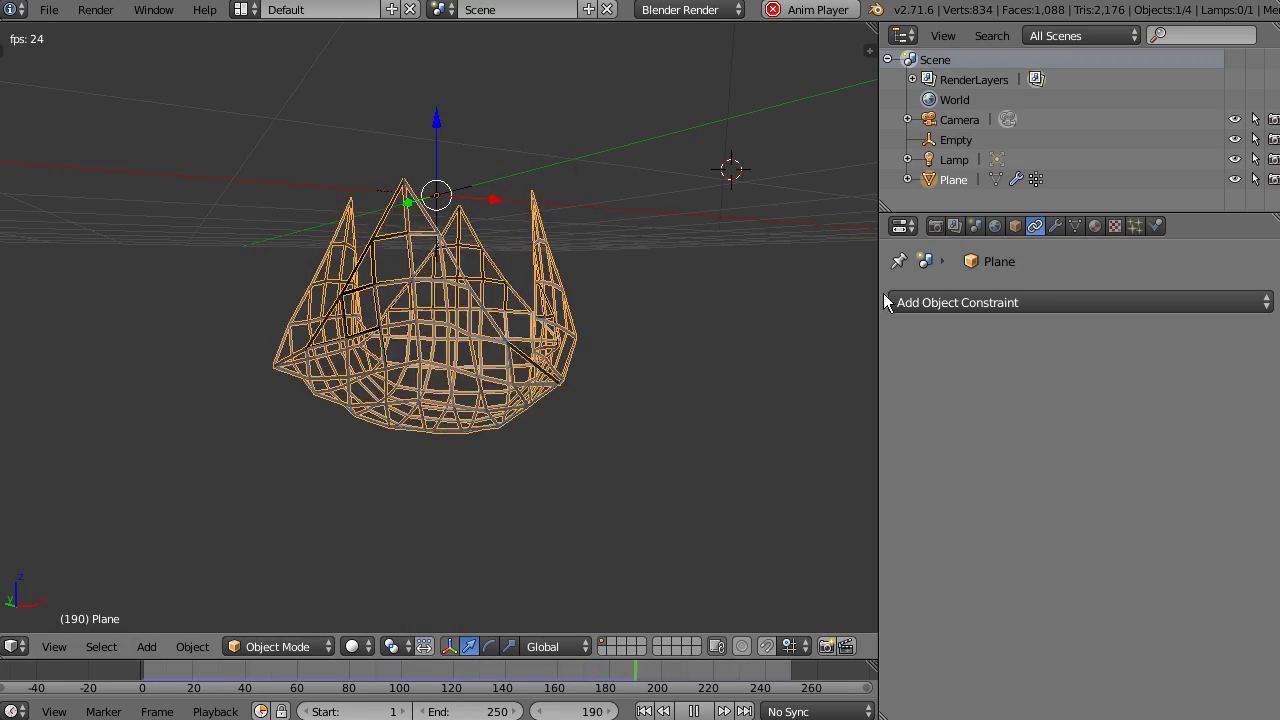
{"action": "left_click", "coordinate": [1157, 227]}
{"action": "left_click_drag", "start_coordinate": [973, 538], "coordinate": [1095, 530]}
Try a structural stiffness of 0.0000012 on the cloth and examine how far the net stretches.
{"action": "left_click_drag", "start_coordinate": [995, 520], "coordinate": [959, 529]}
{"action": "middle_click_drag", "start_coordinate": [470, 440], "coordinate": [500, 272], "text": "shift"}
{"action": "scroll", "coordinate": [502, 441], "scroll_direction": "down", "scroll_amount": 9}
{"action": "middle_click_drag", "start_coordinate": [503, 446], "coordinate": [489, 250], "text": "shift"}
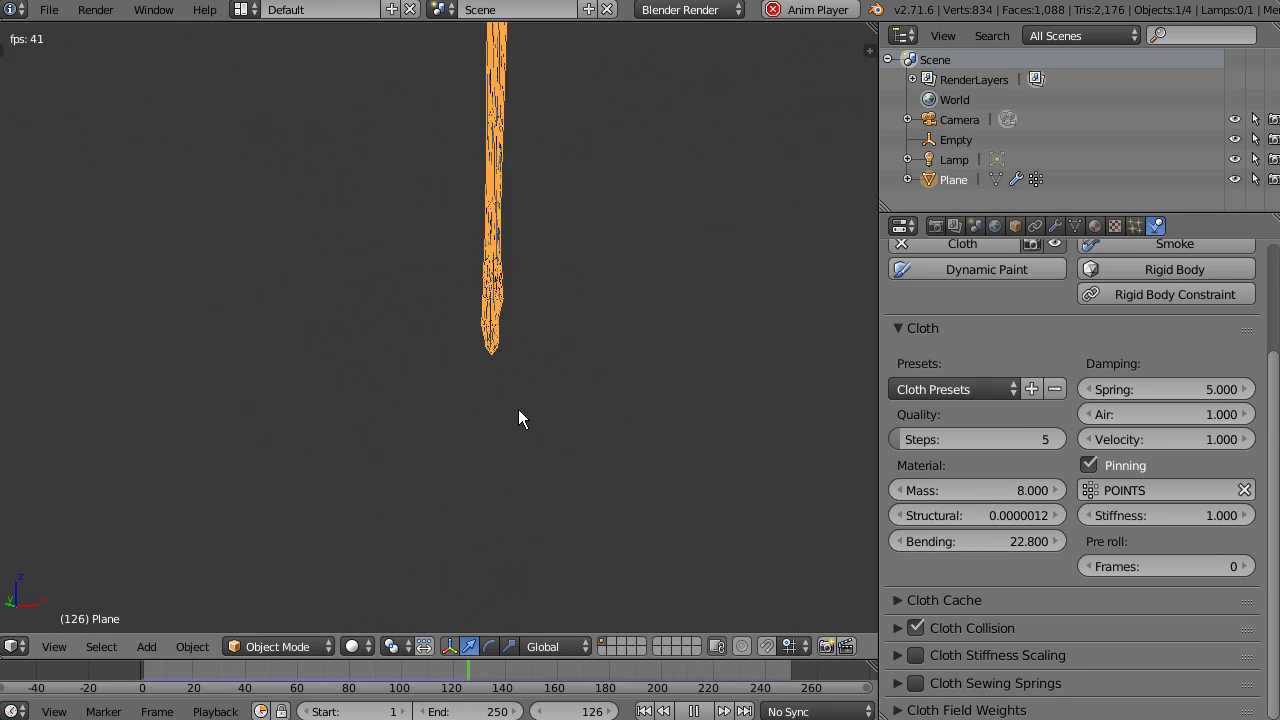
{"action": "middle_click_drag", "start_coordinate": [549, 424], "coordinate": [500, 230]}
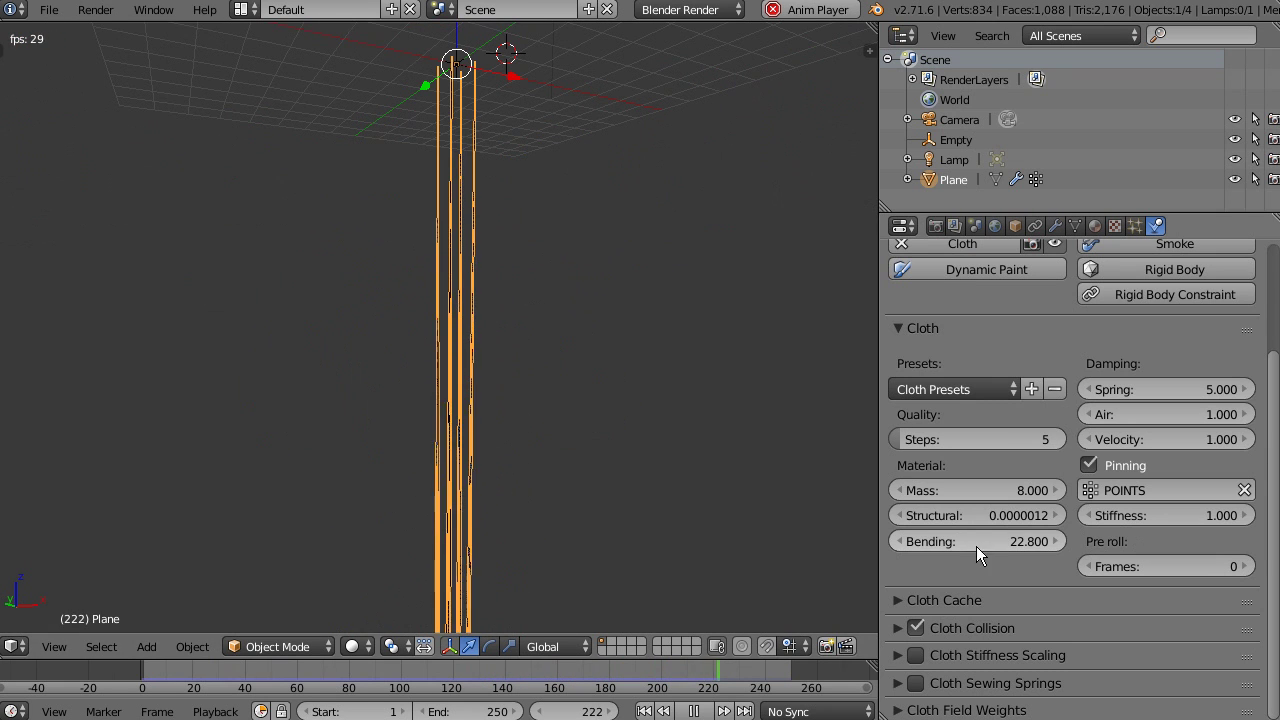
Set the cloth's structural stiffness to 12 and frame the net in the viewport.
{"action": "left_click", "coordinate": [981, 515]}
{"action": "type", "text": "12"}
{"action": "key", "text": "Return"}
{"action": "middle_click_drag", "start_coordinate": [590, 312], "coordinate": [561, 355]}
{"action": "key", "text": "KP_Decimal"}
{"action": "scroll", "coordinate": [590, 300], "scroll_direction": "down", "scroll_amount": 3}
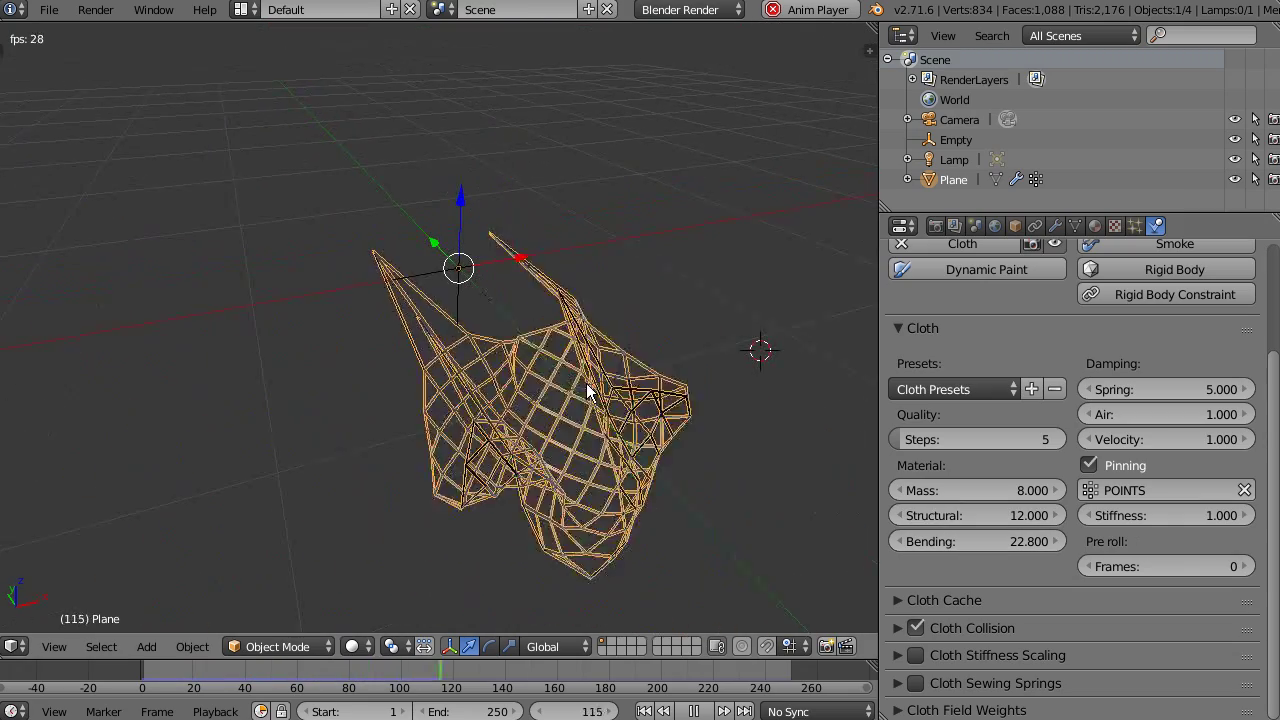
Examine the hanging net from several angles and switch the viewport to wireframe shading.
{"action": "middle_click_drag", "start_coordinate": [597, 345], "coordinate": [609, 306]}
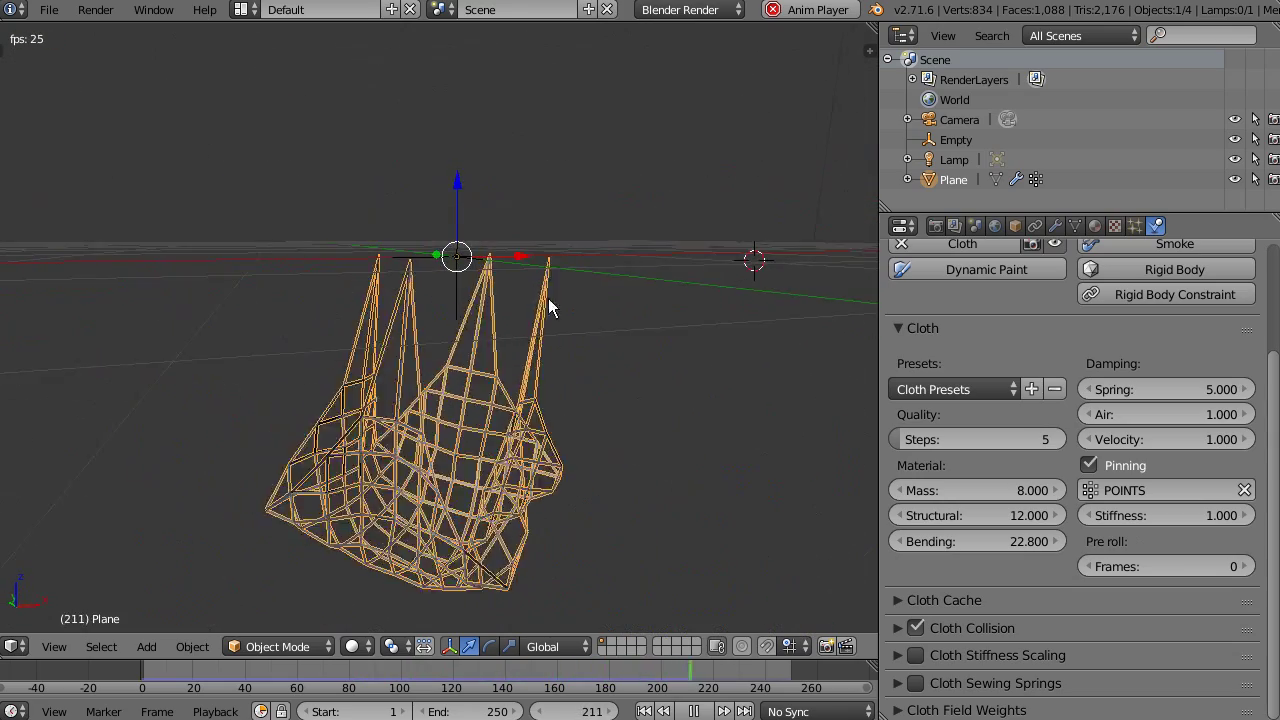
{"action": "scroll", "coordinate": [594, 394], "scroll_direction": "down", "scroll_amount": 2}
{"action": "middle_click_drag", "start_coordinate": [594, 394], "coordinate": [577, 491]}
{"action": "middle_click_drag", "start_coordinate": [548, 419], "coordinate": [597, 368]}
{"action": "scroll", "coordinate": [577, 304], "scroll_direction": "up", "scroll_amount": 2}
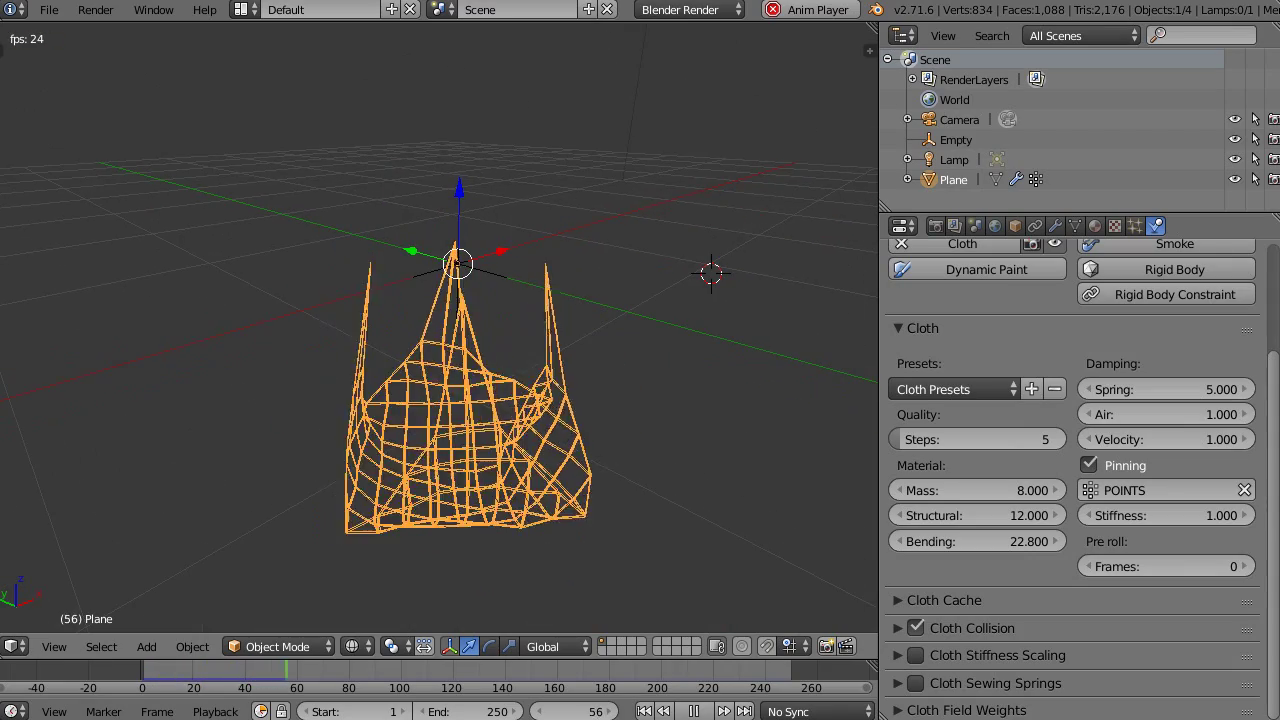